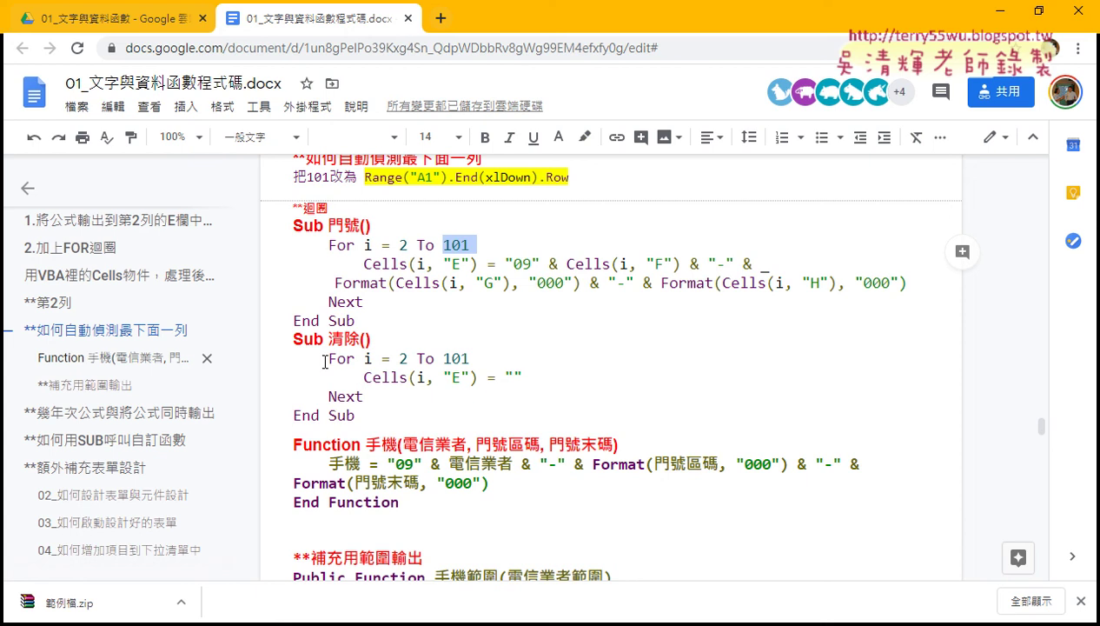
Step: Highlight the Function and Sub keywords in the Docs notes, then minimize Chrome to show Excel
left_click_drag(293, 444, 360, 444)
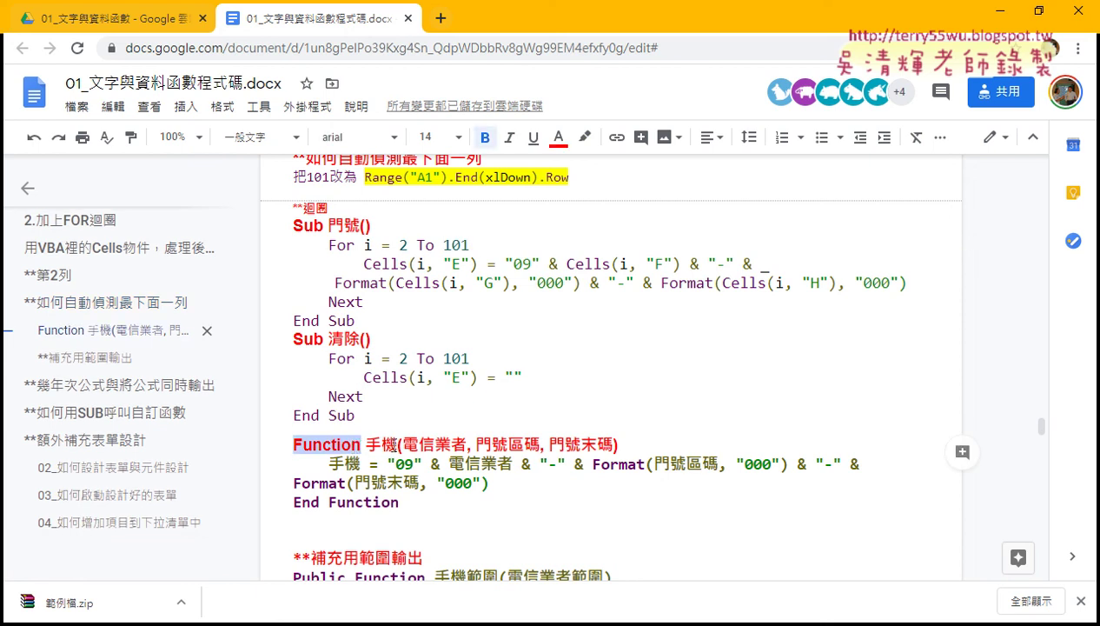
left_click_drag(326, 338, 293, 338)
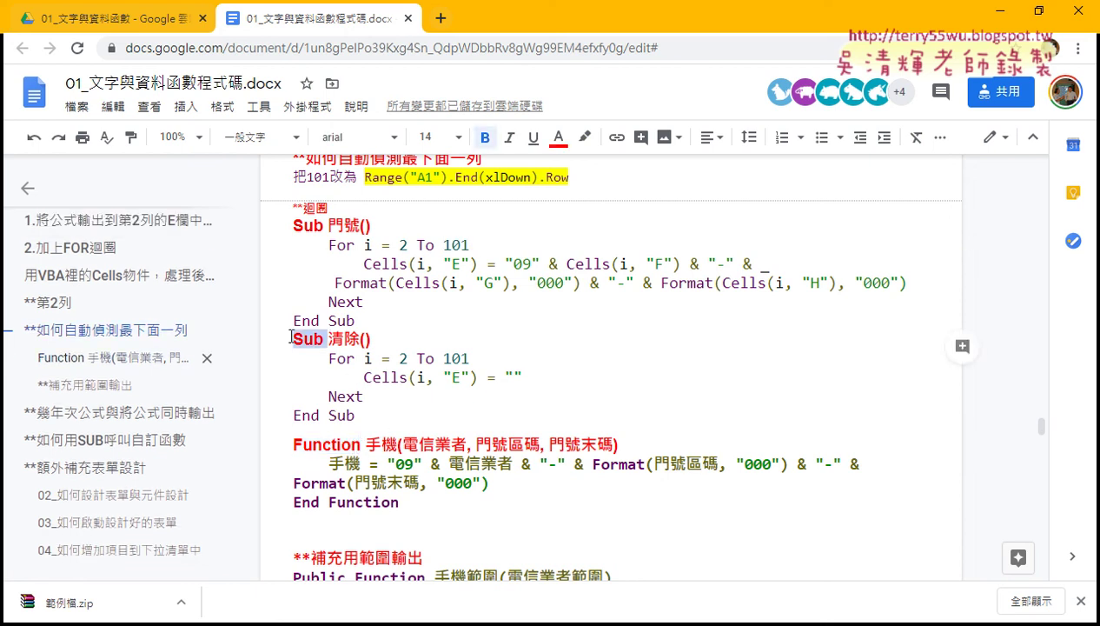
left_click_drag(294, 444, 360, 445)
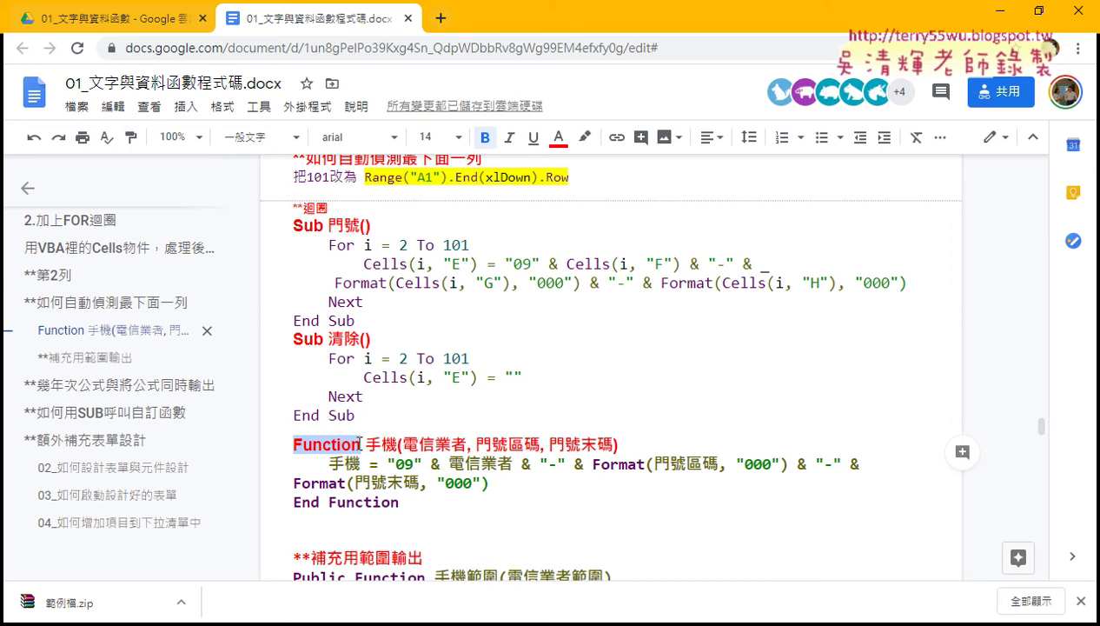
left_click(1001, 17)
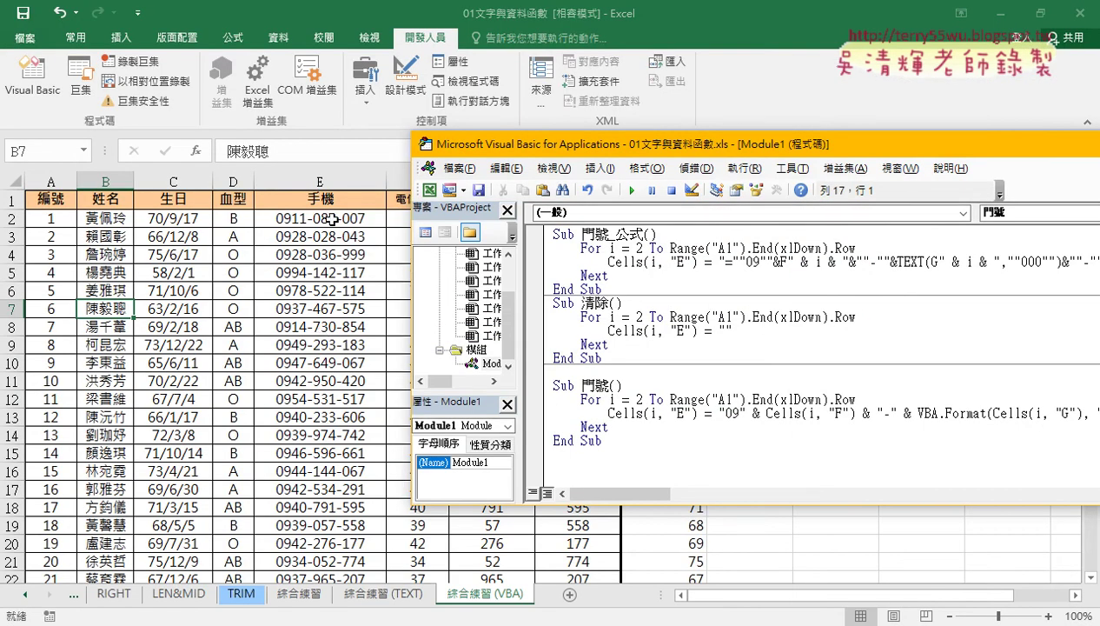
Step: Empty column E with the 清除 macro, then browse Insert Function categories and cancel
left_click(325, 220)
left_click(828, 259)
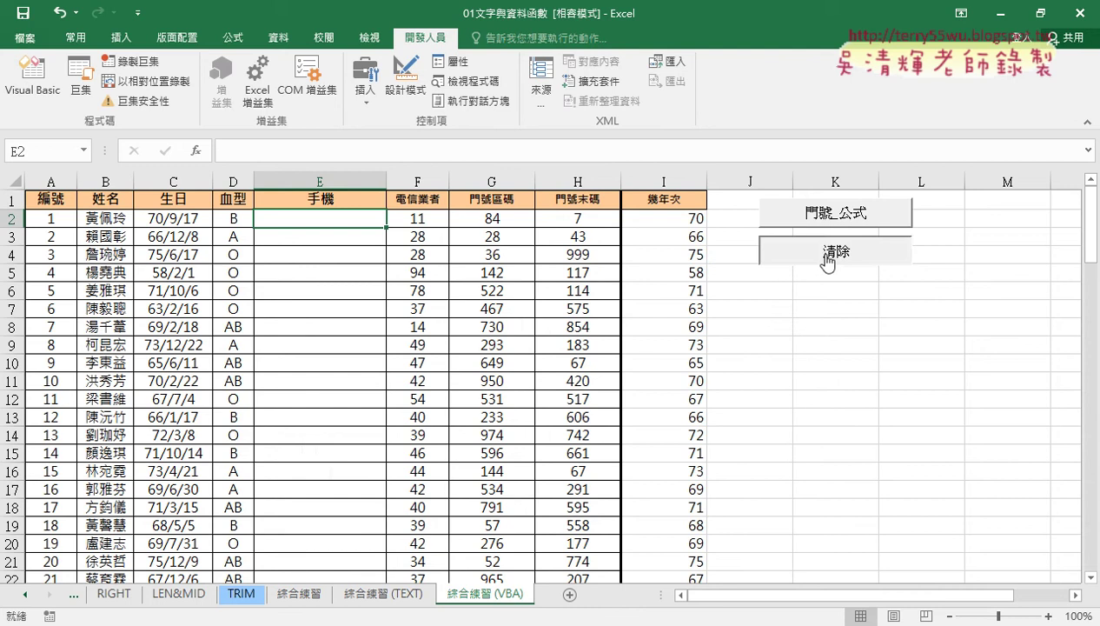
left_click(197, 150)
left_click_drag(495, 238, 485, 77)
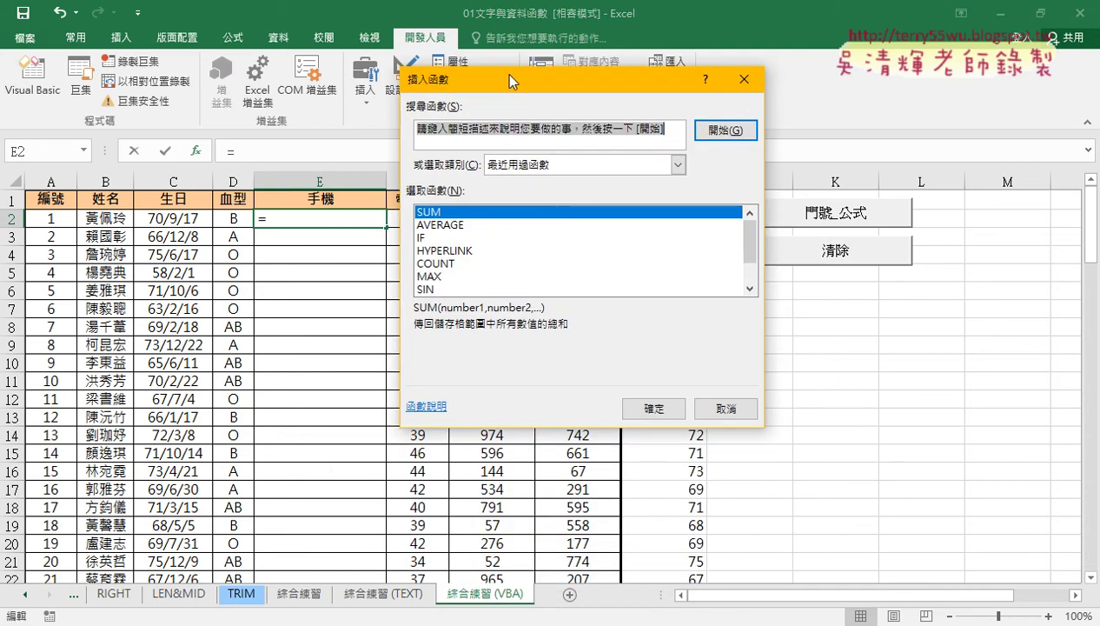
left_click(541, 165)
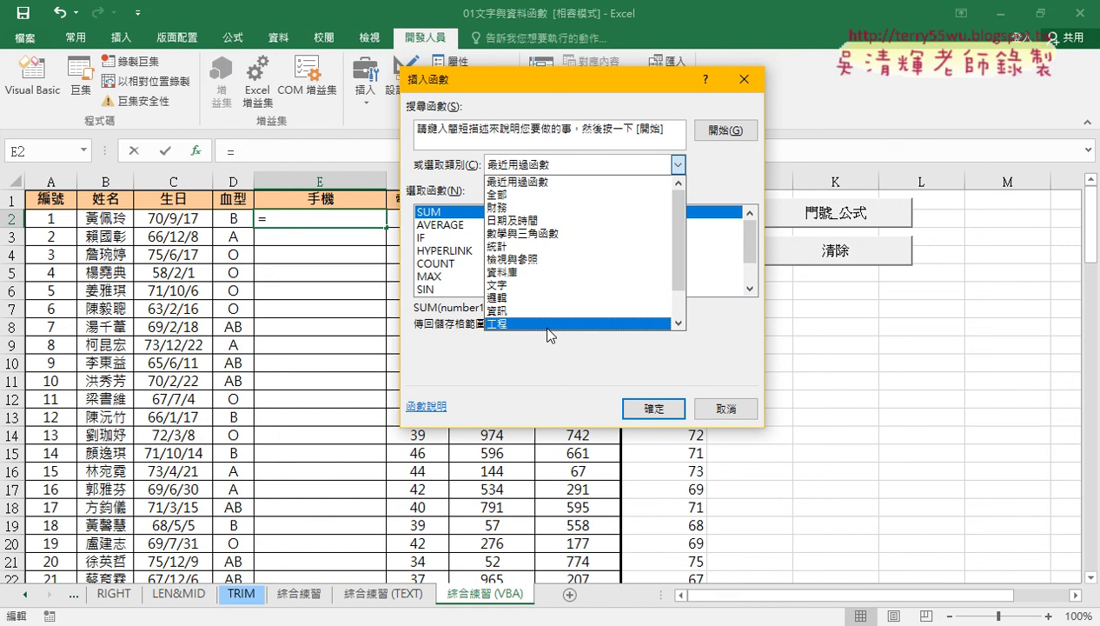
left_click(734, 408)
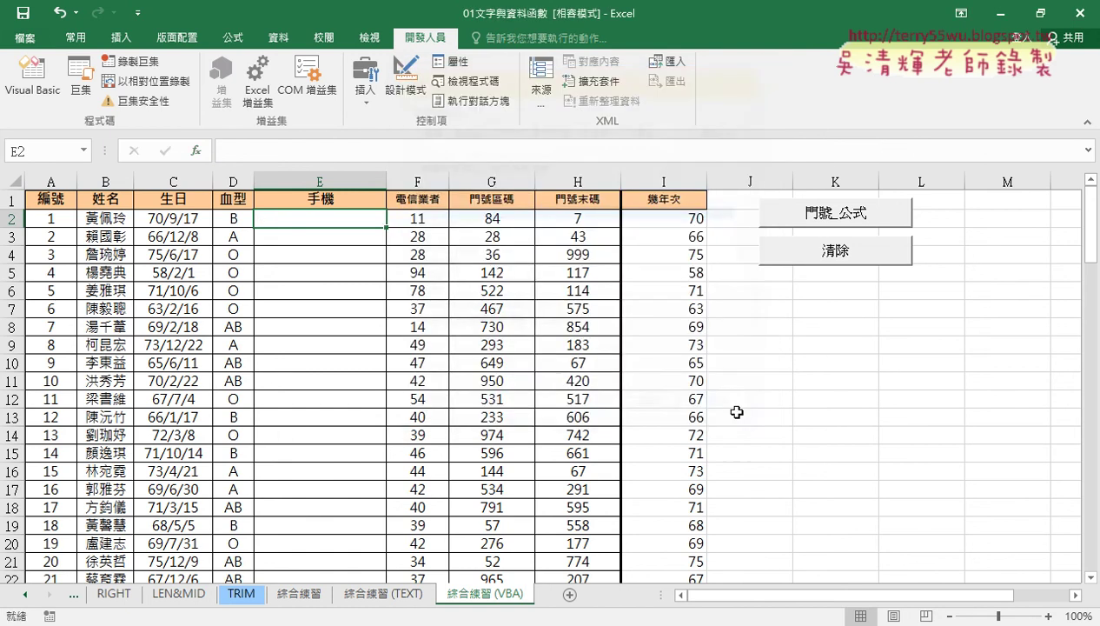
Step: Open the Visual Basic editor, enlarge it, and type a Function 手機 declaration
left_click(39, 94)
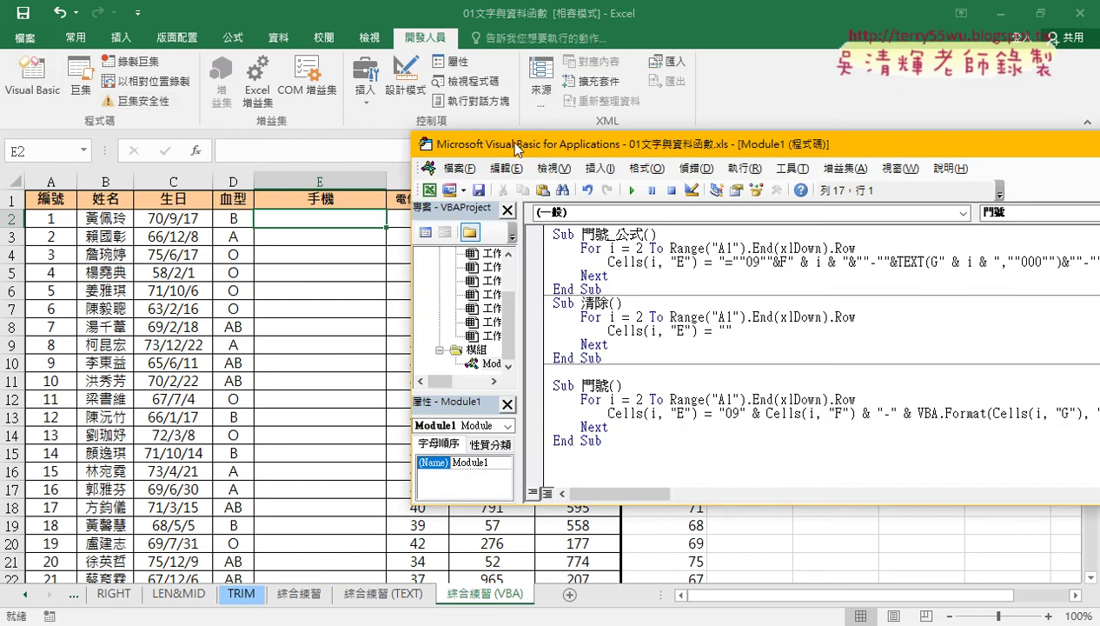
left_click_drag(515, 142, 310, 94)
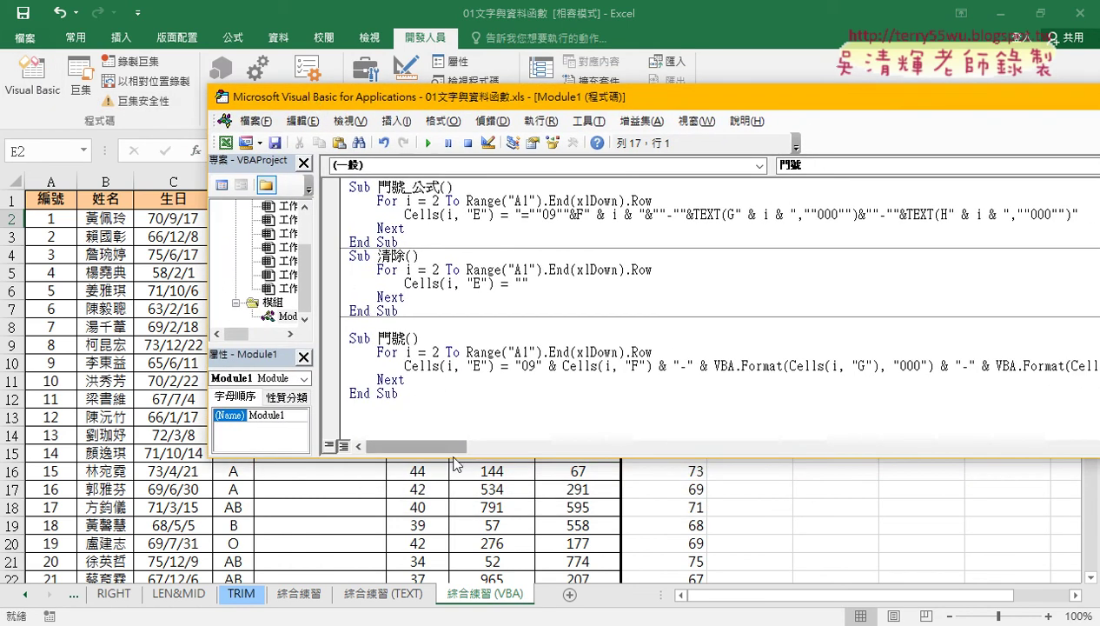
left_click_drag(452, 458, 453, 515)
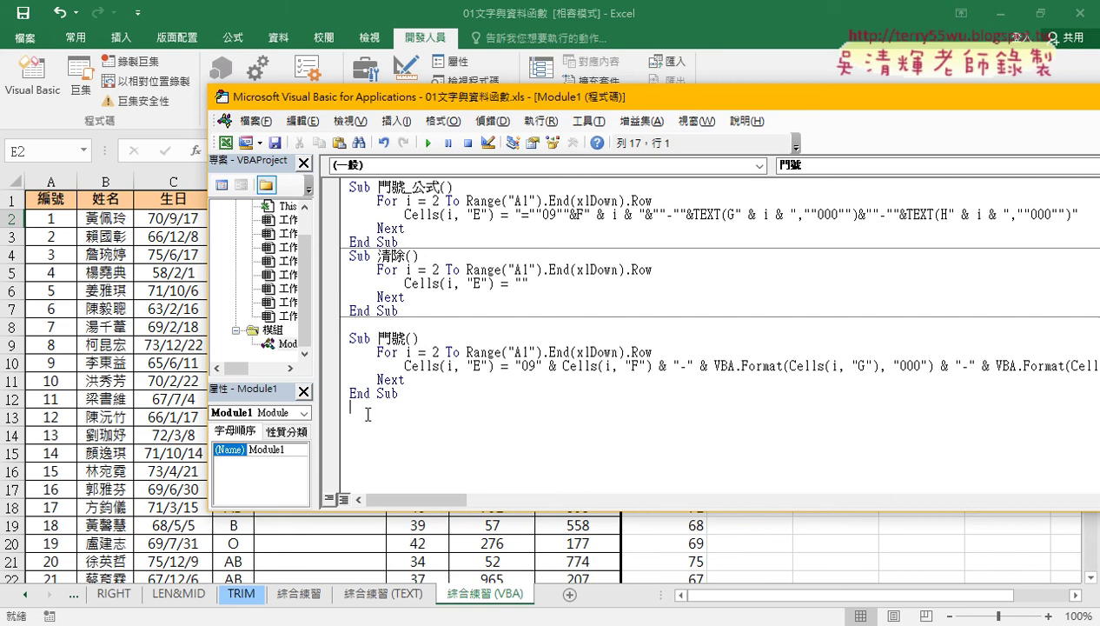
type("ㄈ")
type("f")
type("un")
type("ct")
type("ion ")
type("g.")
type("3ru")
key("space")
key("Return")
key("Return")
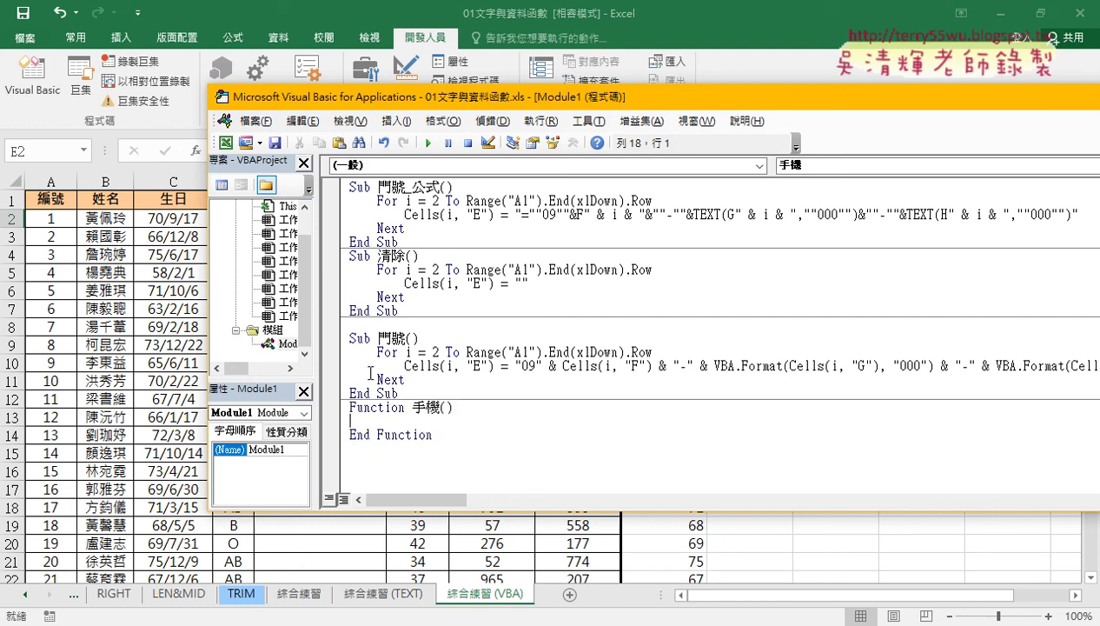
Step: Cut the name 手機 to the clipboard and delete the drafted function lines
left_click_drag(451, 407, 345, 440)
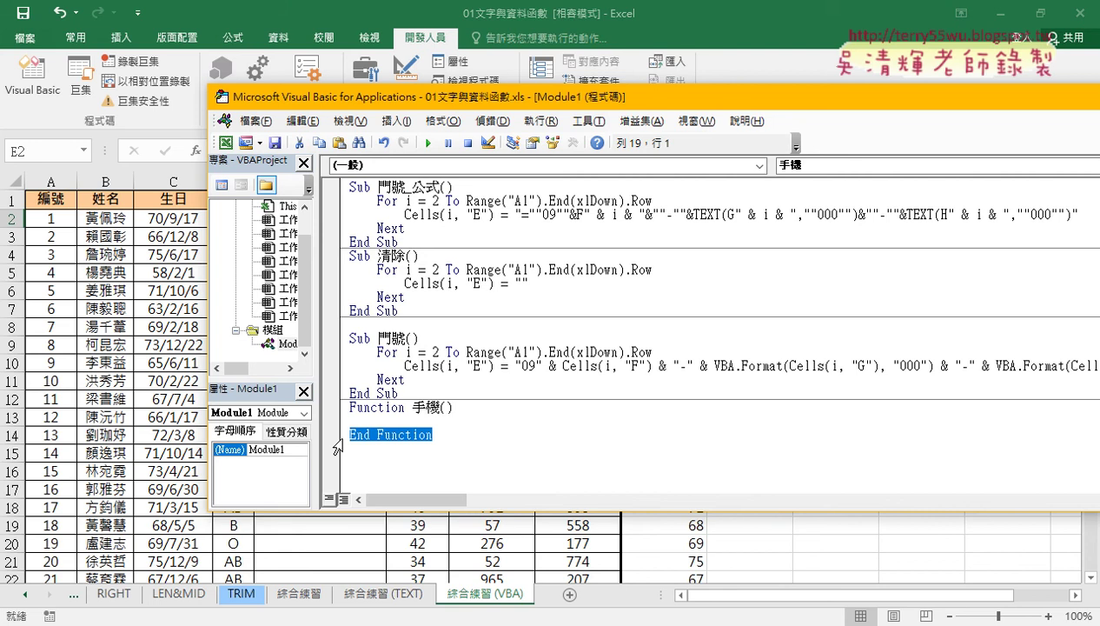
left_click_drag(412, 407, 437, 406)
right_click(436, 406)
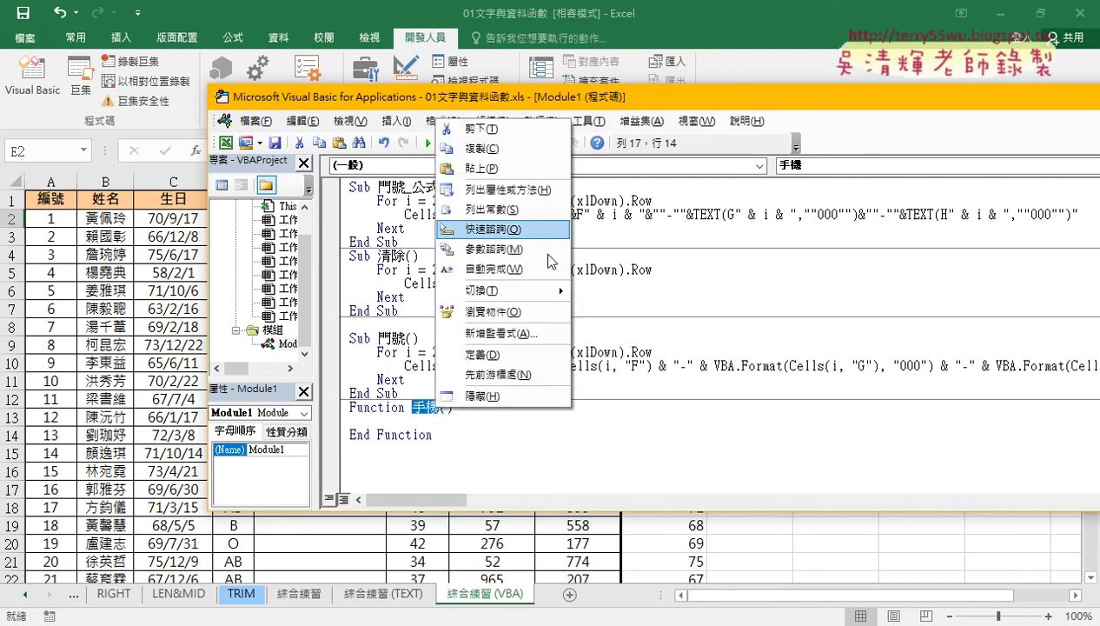
left_click(540, 131)
left_click(443, 425)
left_click(532, 387)
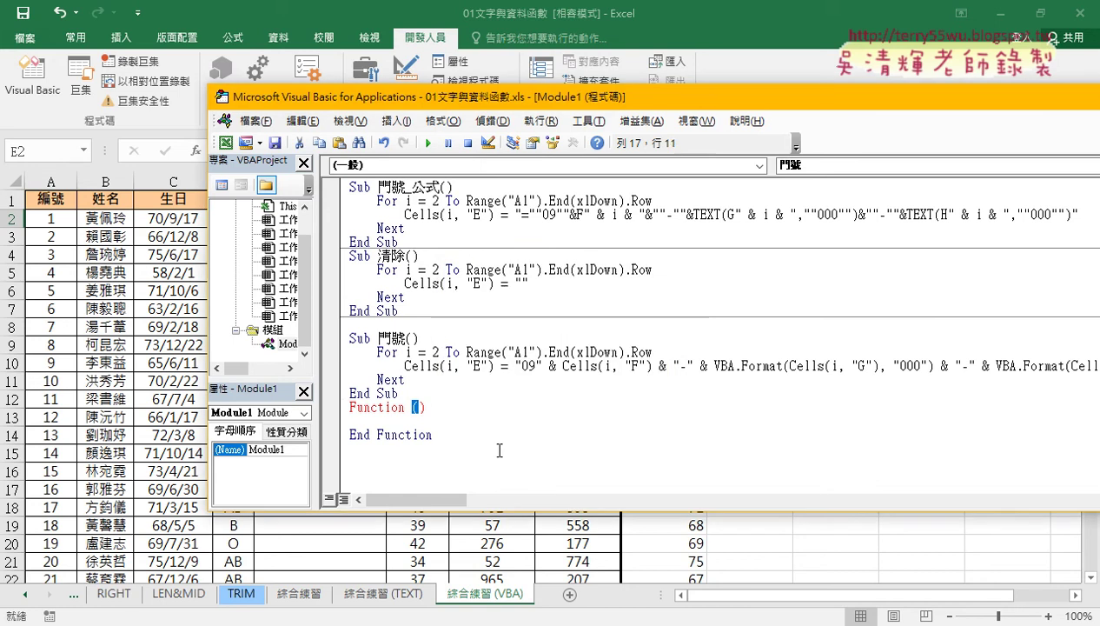
left_click_drag(435, 435, 333, 407)
key("Delete")
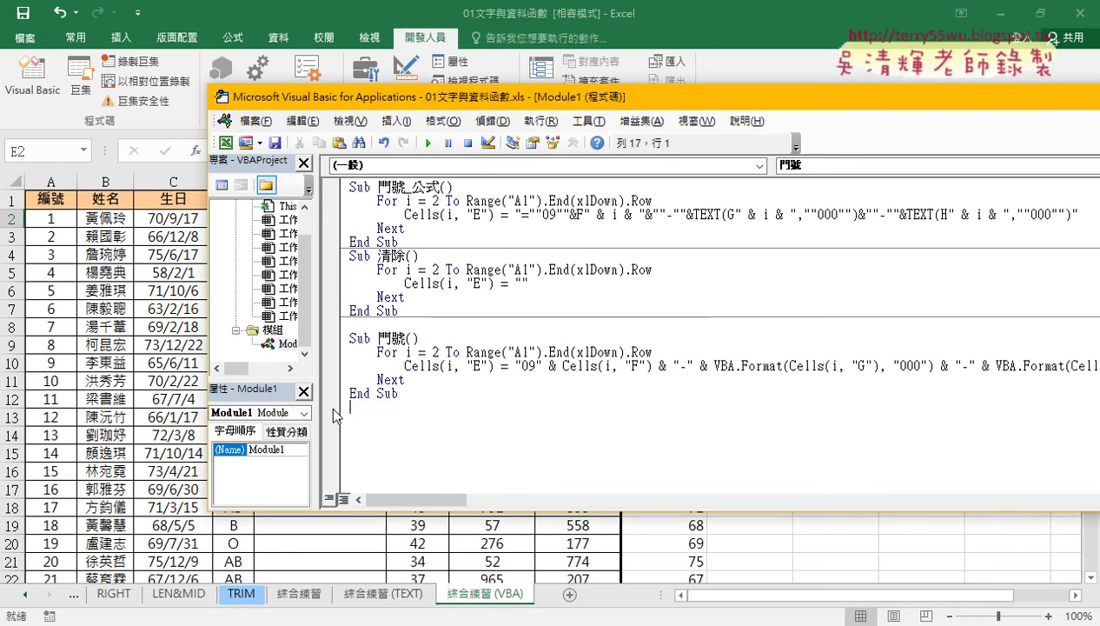
Step: Insert a Function procedure named 手機 and remove its Public keyword
left_click(397, 121)
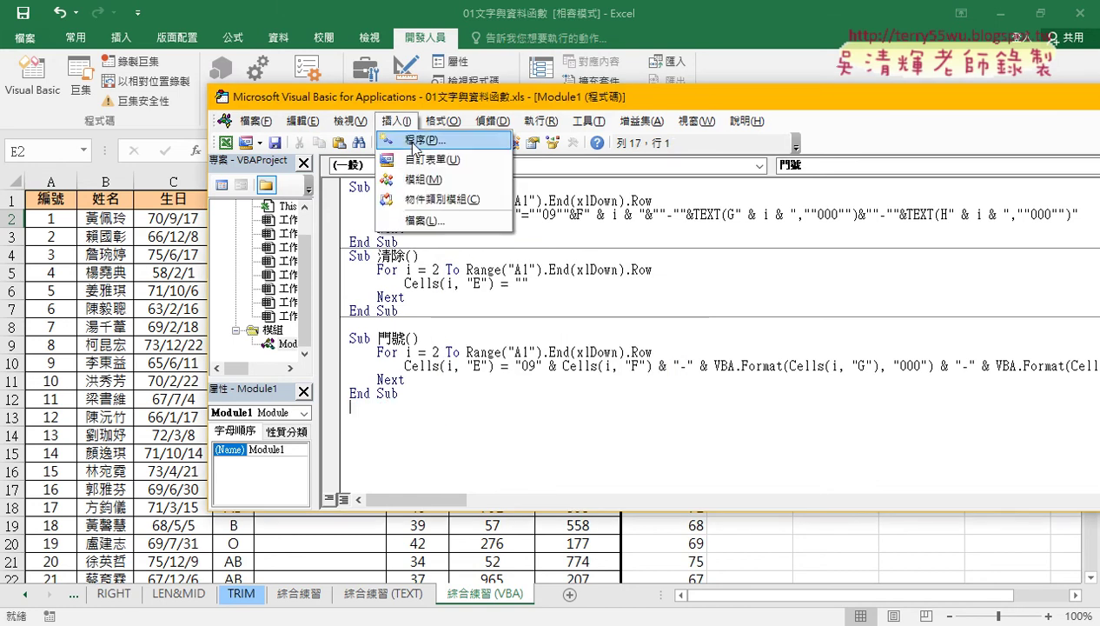
left_click(413, 141)
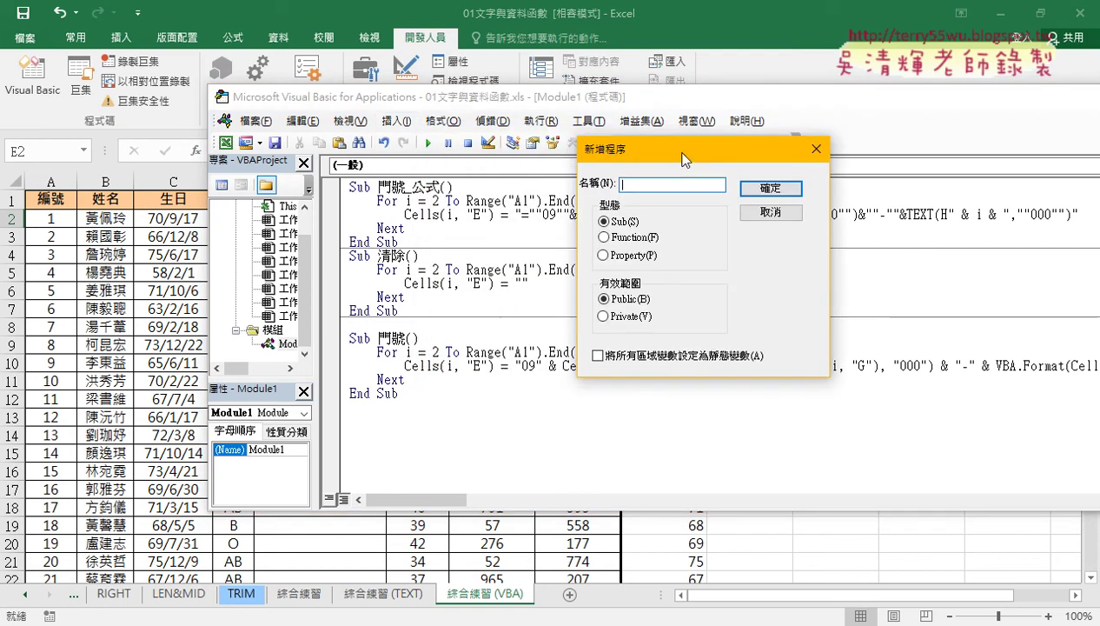
left_click_drag(682, 159, 693, 159)
left_click(619, 237)
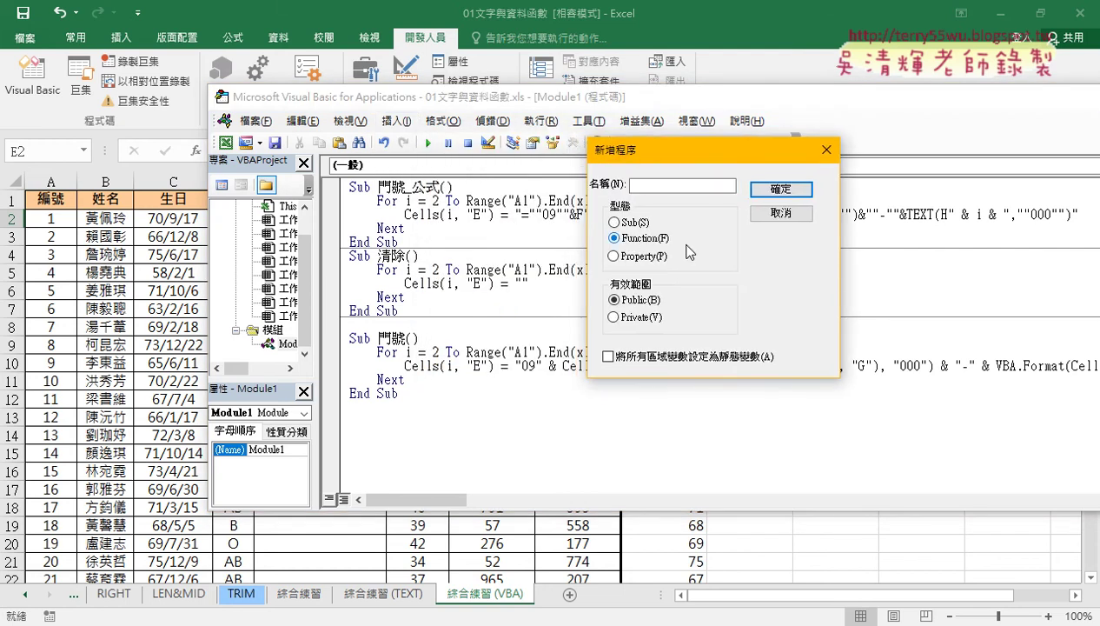
right_click(661, 186)
left_click(695, 262)
left_click(780, 190)
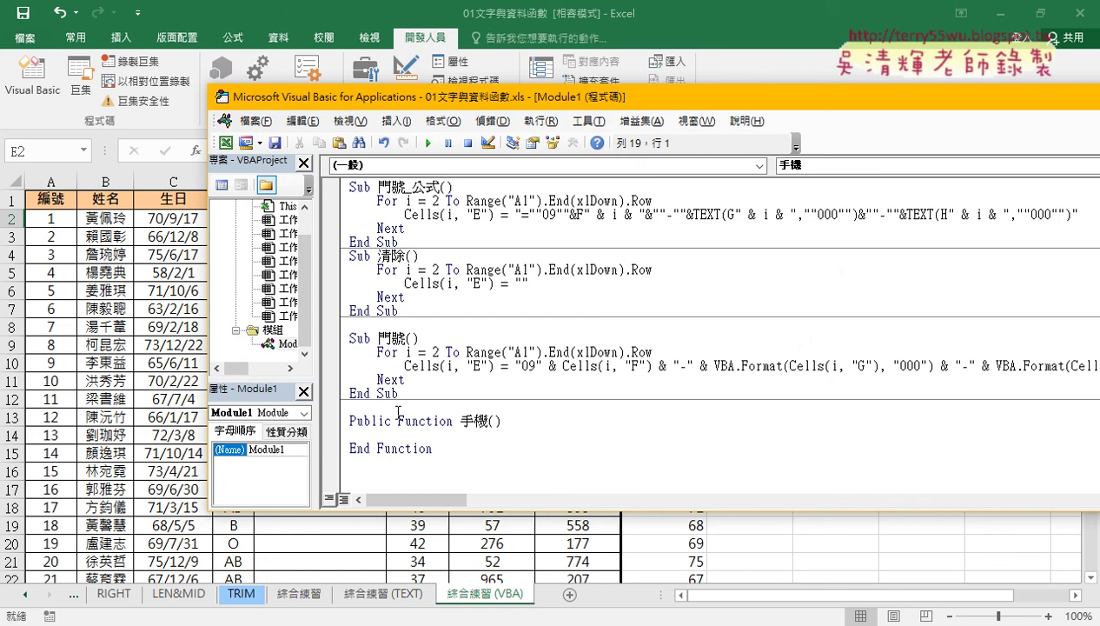
left_click_drag(398, 421, 347, 418)
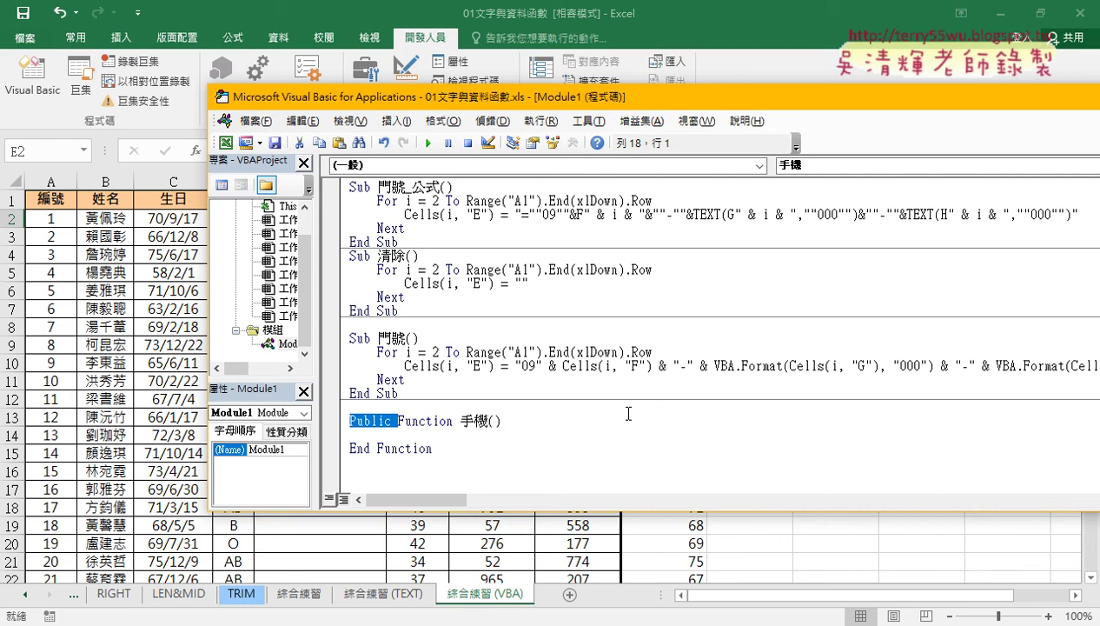
key("Delete")
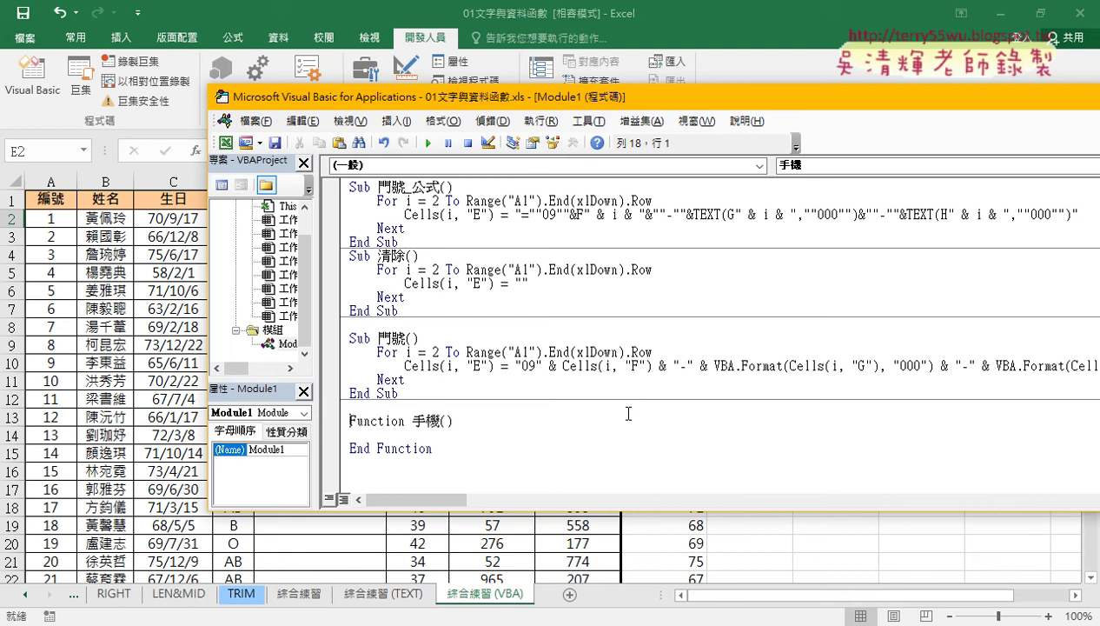
Step: Reopen the Add Procedure dialog, cancel it, and move the editor right
left_click(396, 121)
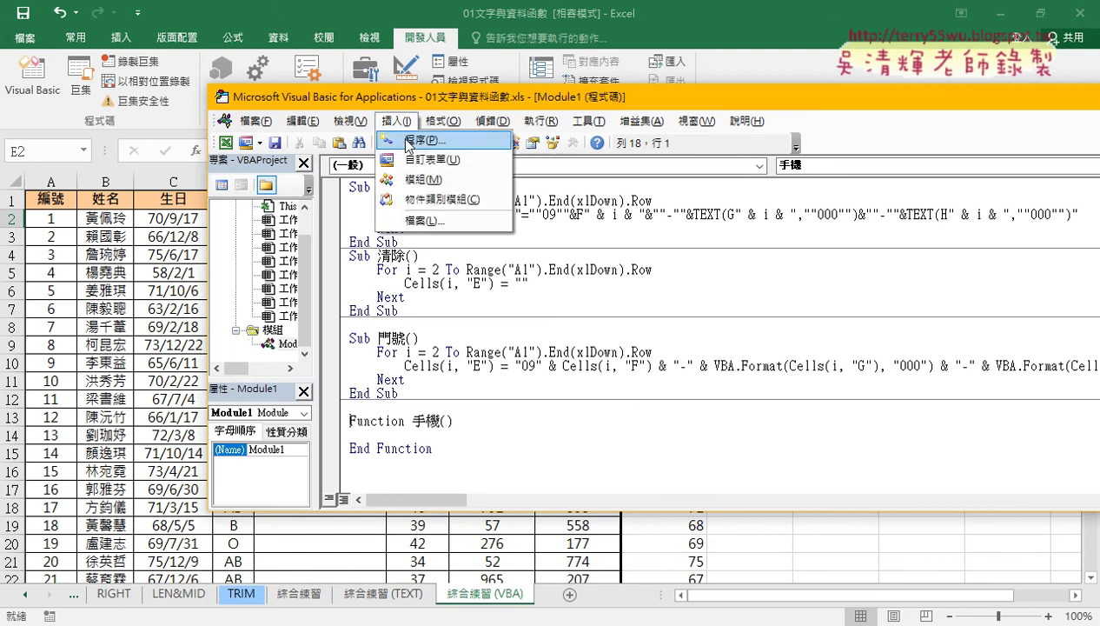
left_click(406, 140)
left_click(460, 226)
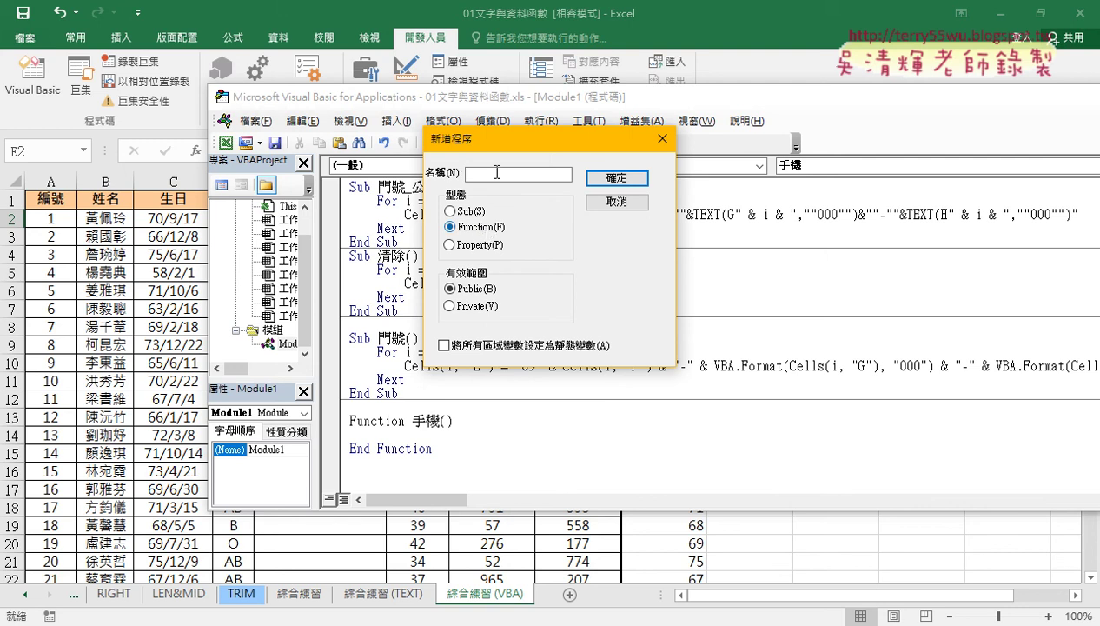
left_click(489, 174)
left_click(624, 203)
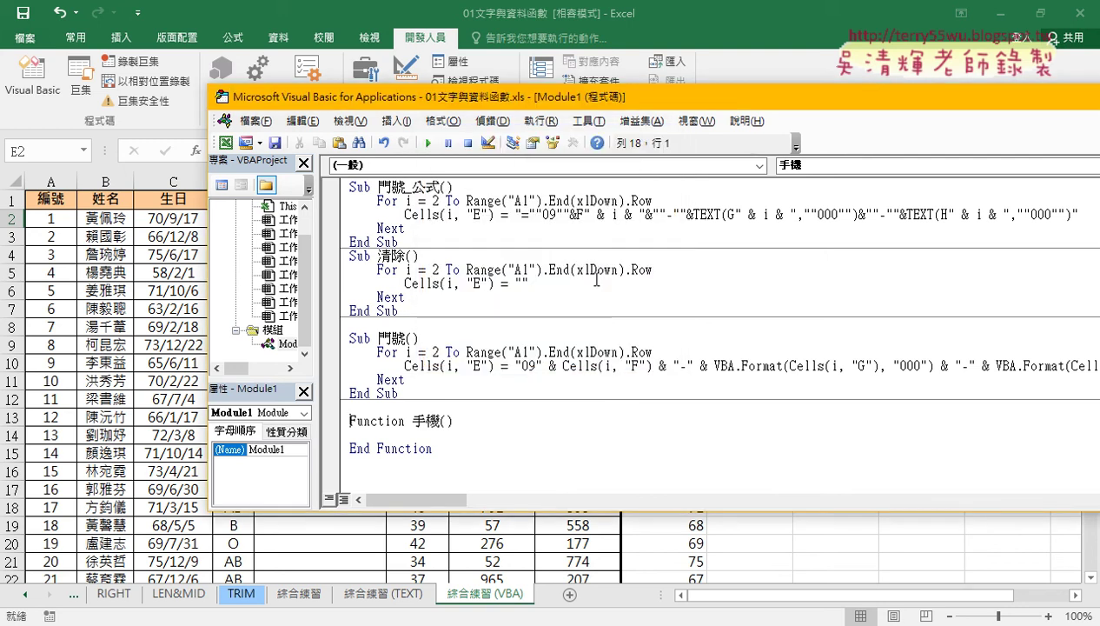
left_click_drag(596, 109, 758, 111)
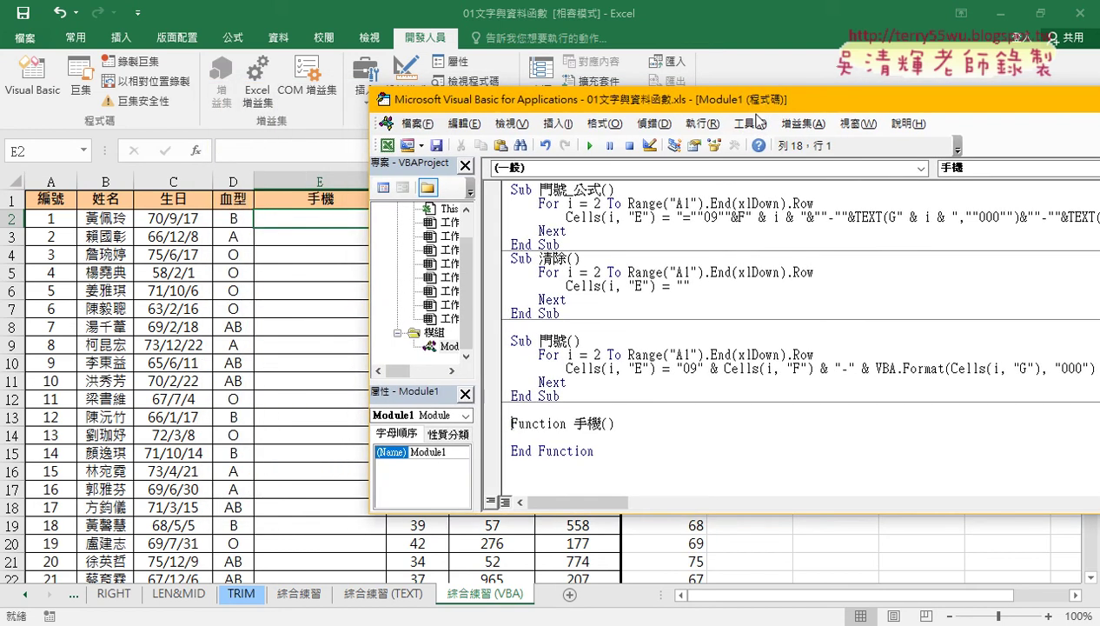
Step: Drop the VBA editor below row 2 to reveal the headers and select 手機's empty parentheses
double_click(522, 340)
left_click_drag(600, 424, 511, 423)
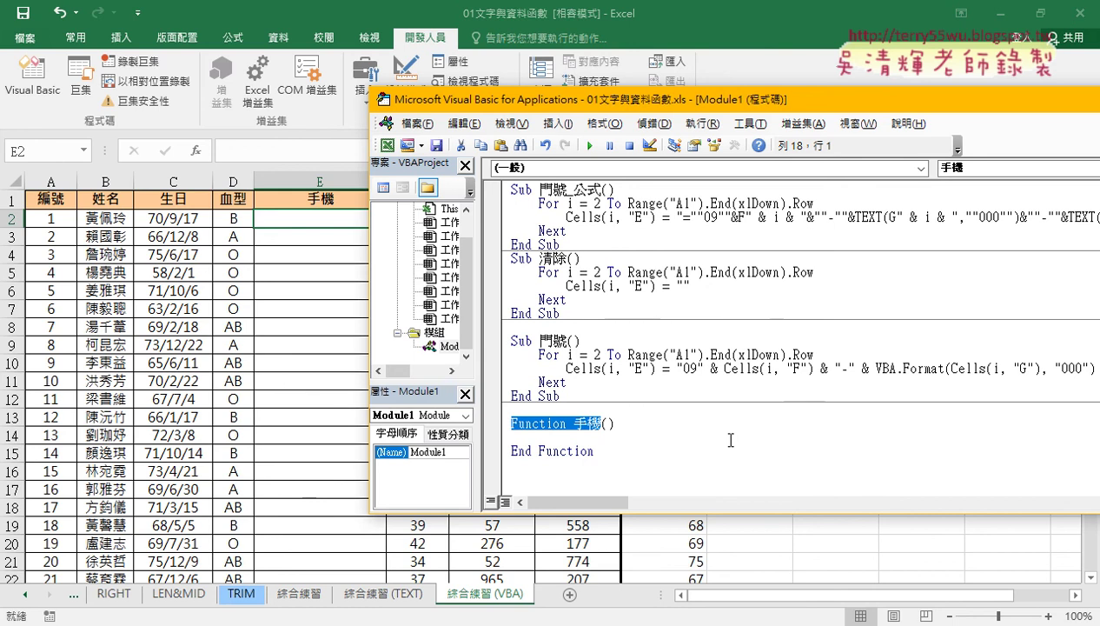
left_click_drag(704, 100, 690, 245)
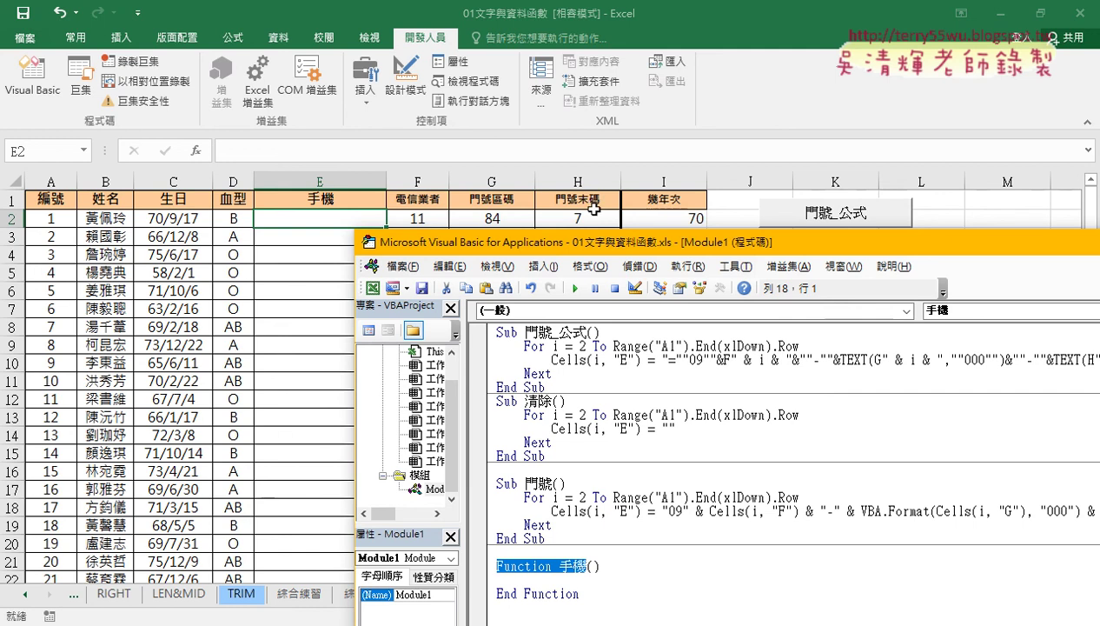
left_click(611, 565)
double_click(591, 566)
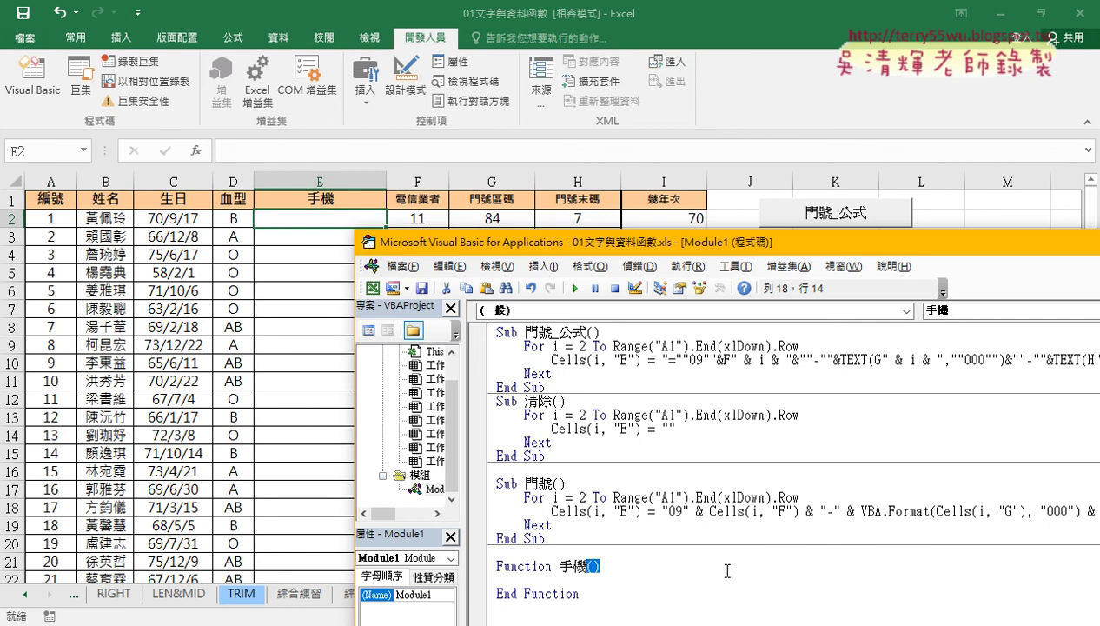
Step: Copy headers F1:H1 and paste them inside the 手機() parentheses
left_click(418, 200)
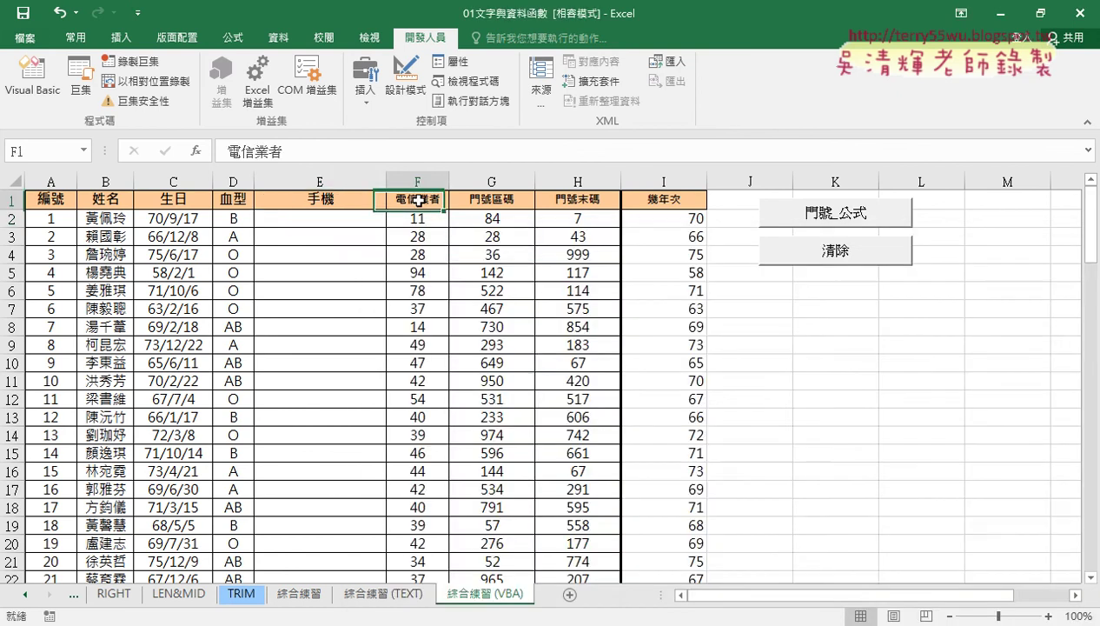
left_click_drag(418, 200, 579, 200)
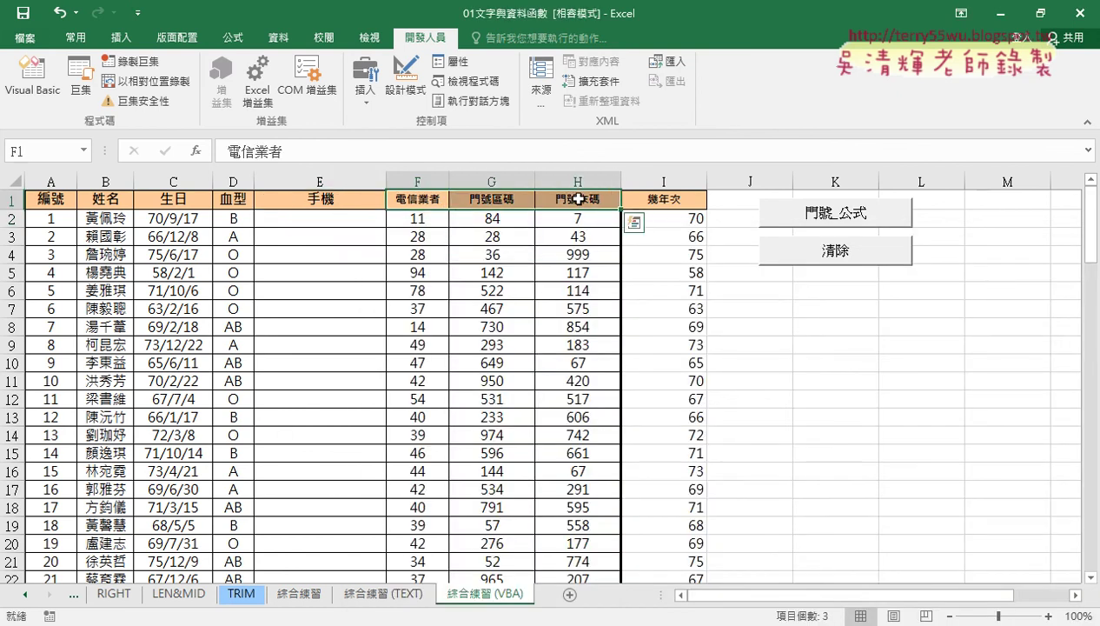
key("ctrl+c")
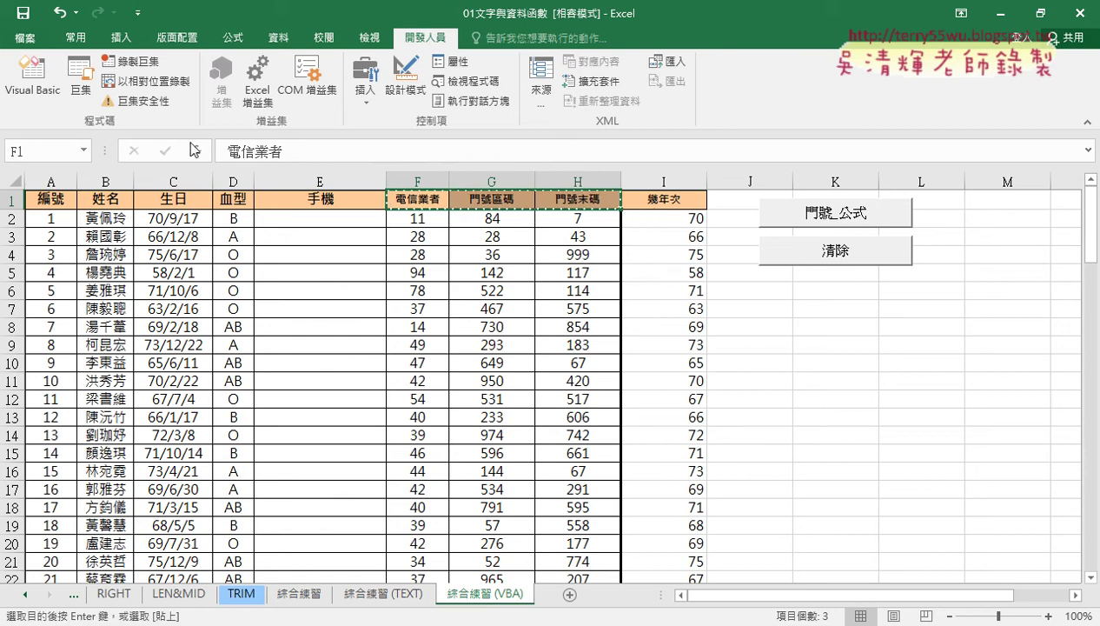
left_click(32, 77)
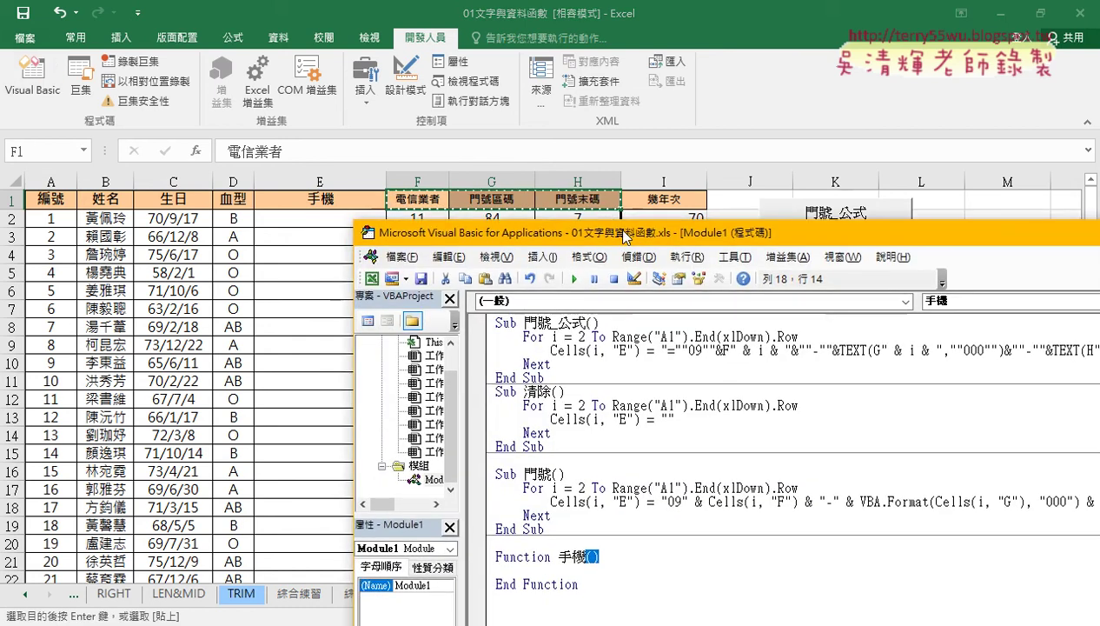
left_click_drag(626, 237, 617, 133)
left_click(588, 453)
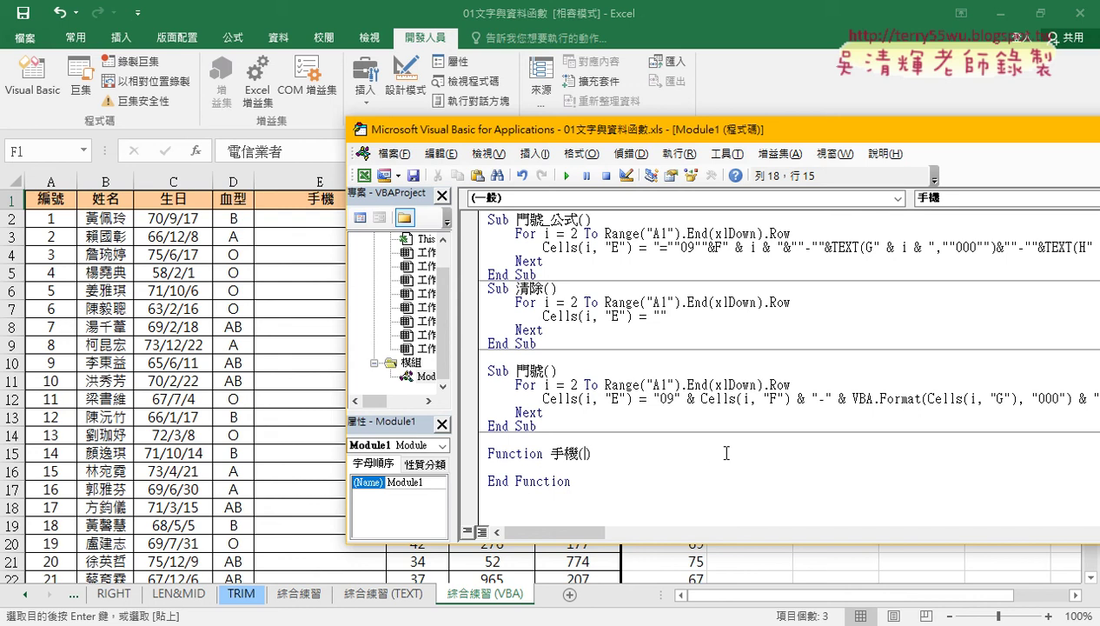
key("ctrl+v")
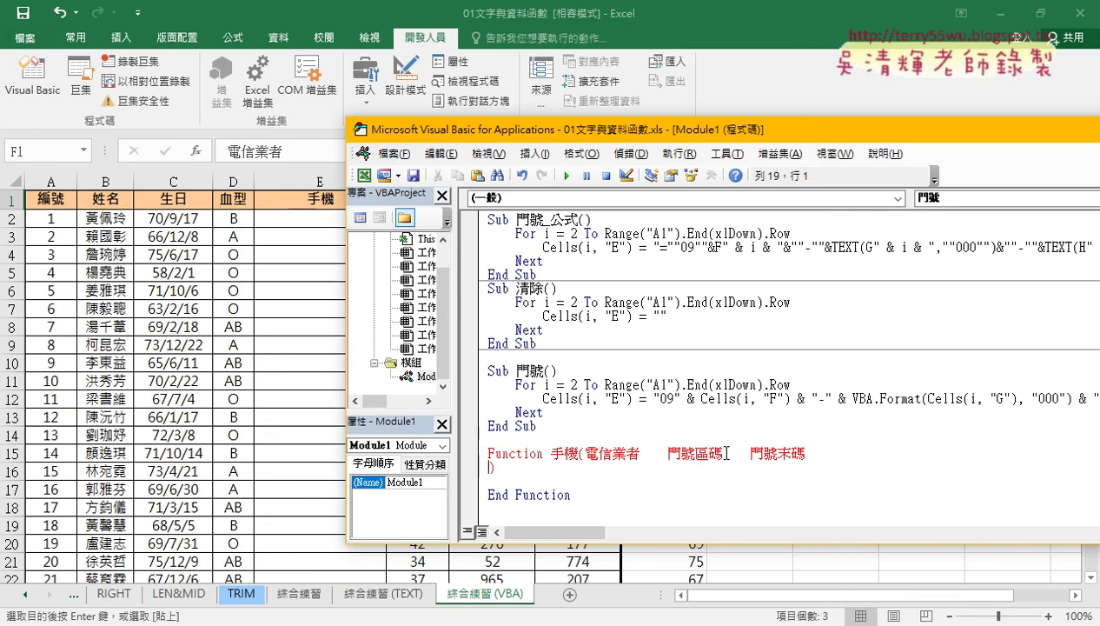
Step: Tidy the spacing and separate 電信業者, 門號區碼 and 門號末碼 with commas
left_click(816, 453)
key("Delete")
key("Left")
key("Left")
key("Left")
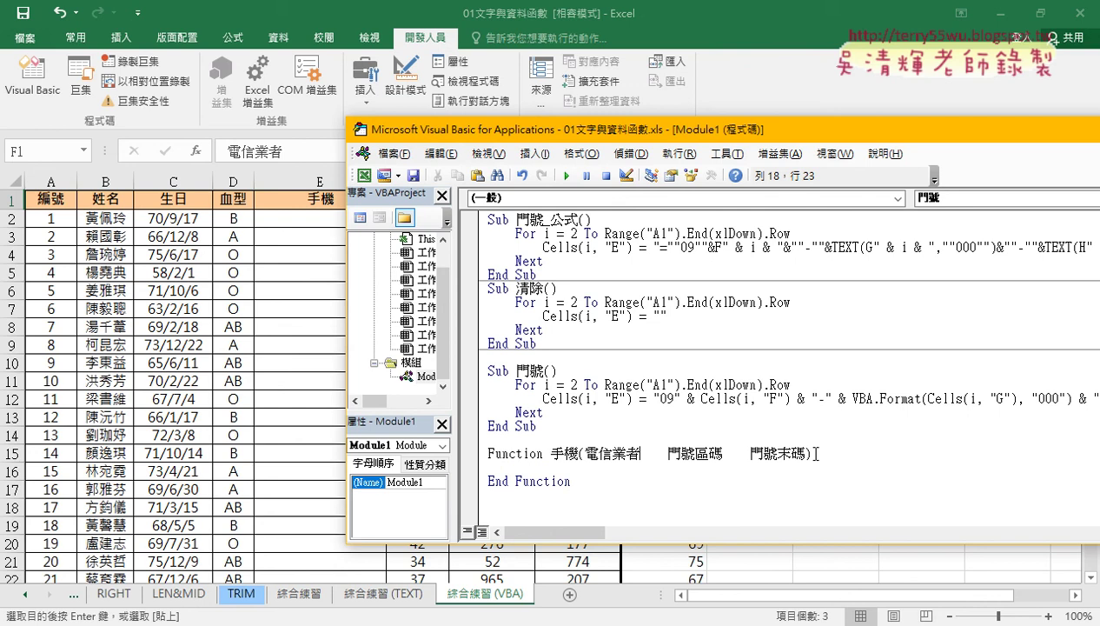
key("Delete")
key("Delete")
key("Delete")
key("Delete")
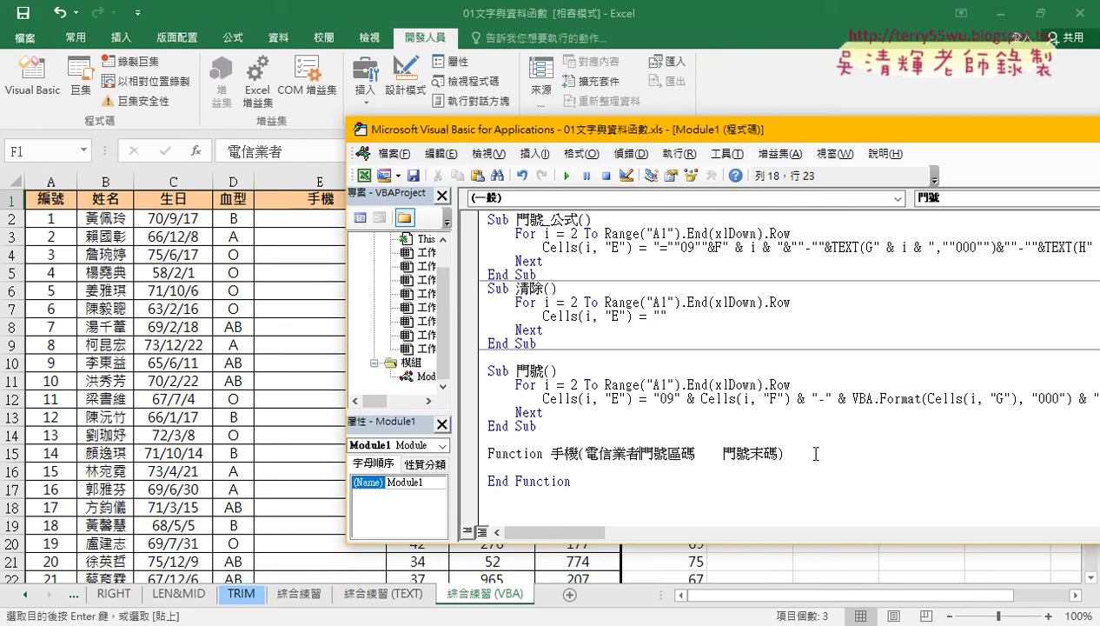
type("5")
type(",")
key("Right")
key("Right")
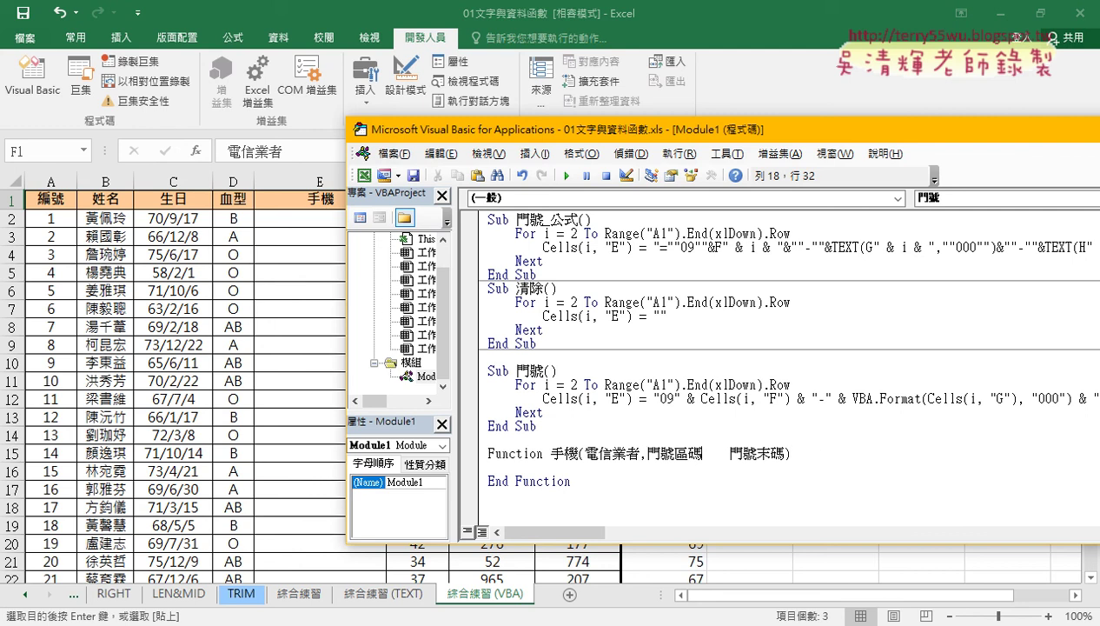
key("Delete")
key("Delete")
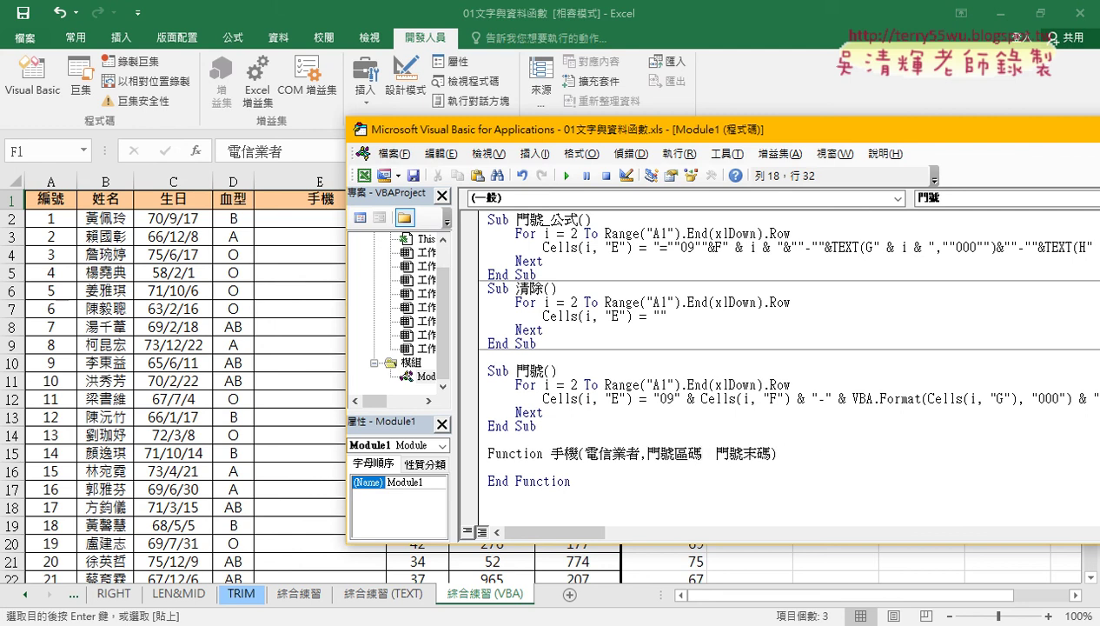
key("Delete")
key("Delete")
type(",")
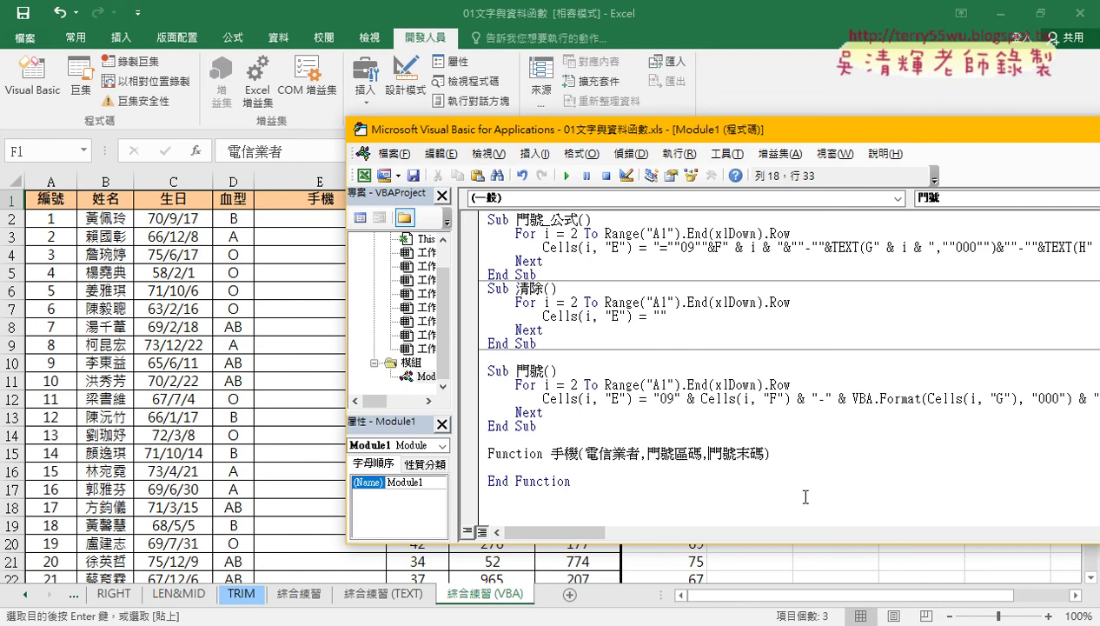
left_click(605, 453)
Step: Shrink the editor to show rows 1–3 and annotate how F2:H2 and E2 map to 手機
left_click_drag(607, 119, 601, 246)
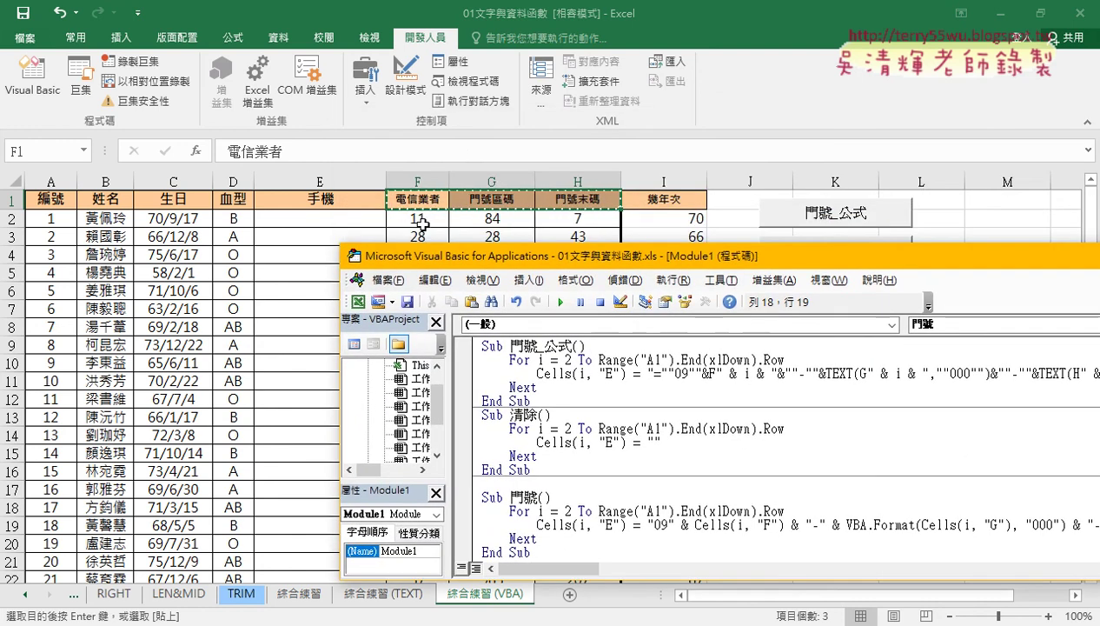
scroll(591, 426, "down", 2)
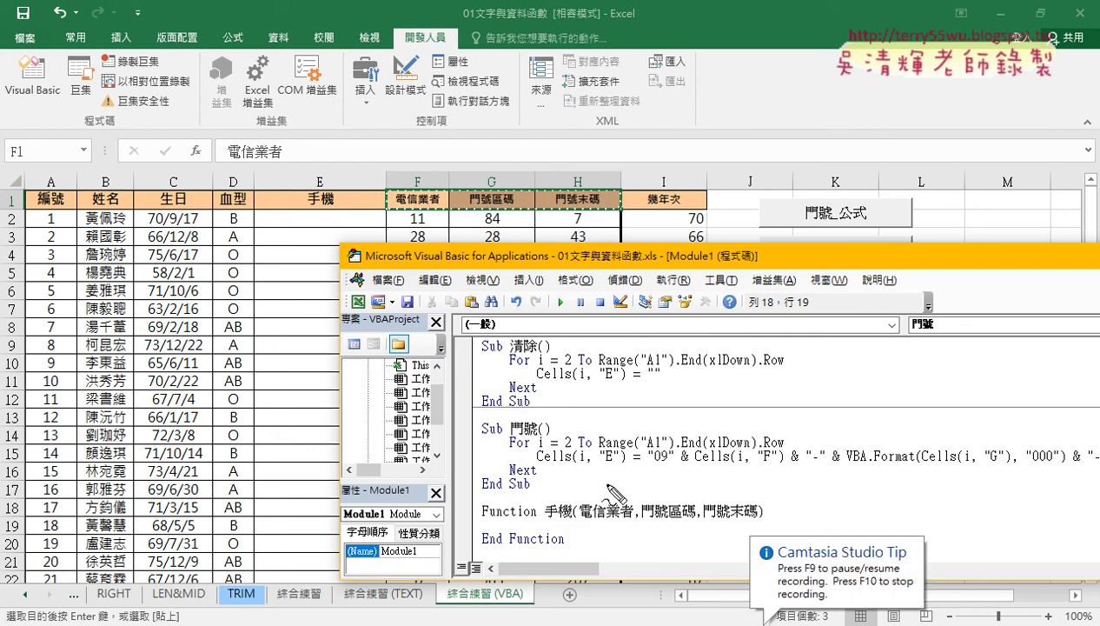
left_click_drag(580, 522, 633, 519)
mouse_move(439, 233)
left_mouse_down()
mouse_move(418, 234)
mouse_move(614, 510)
mouse_move(604, 515)
mouse_move(633, 521)
left_mouse_up()
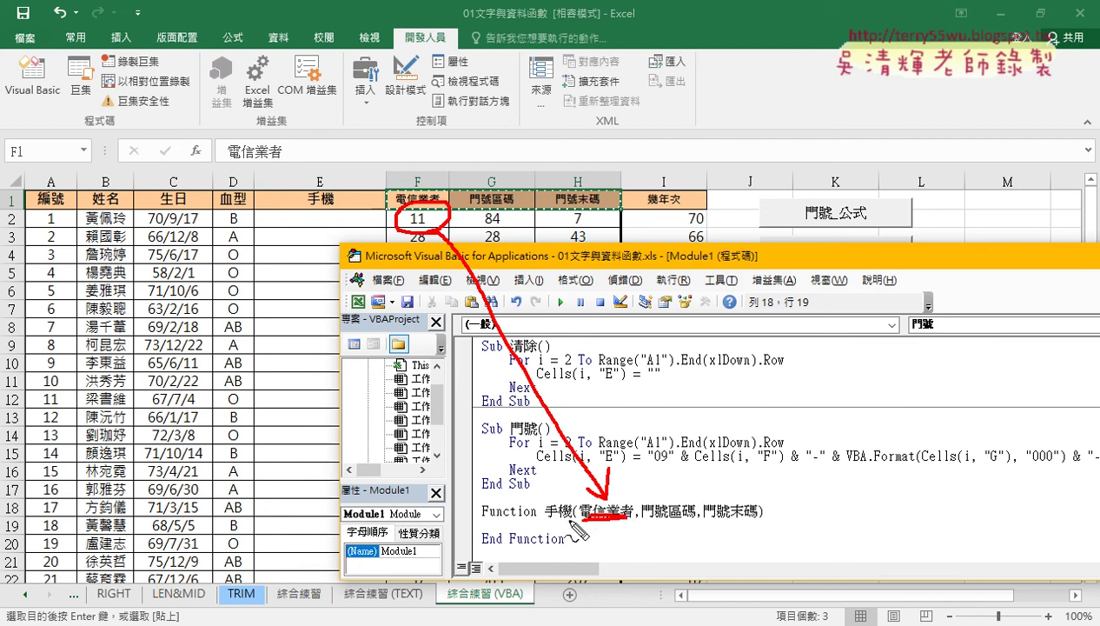
left_click_drag(570, 519, 550, 522)
mouse_move(375, 231)
left_mouse_down()
mouse_move(258, 213)
mouse_move(374, 229)
left_mouse_up()
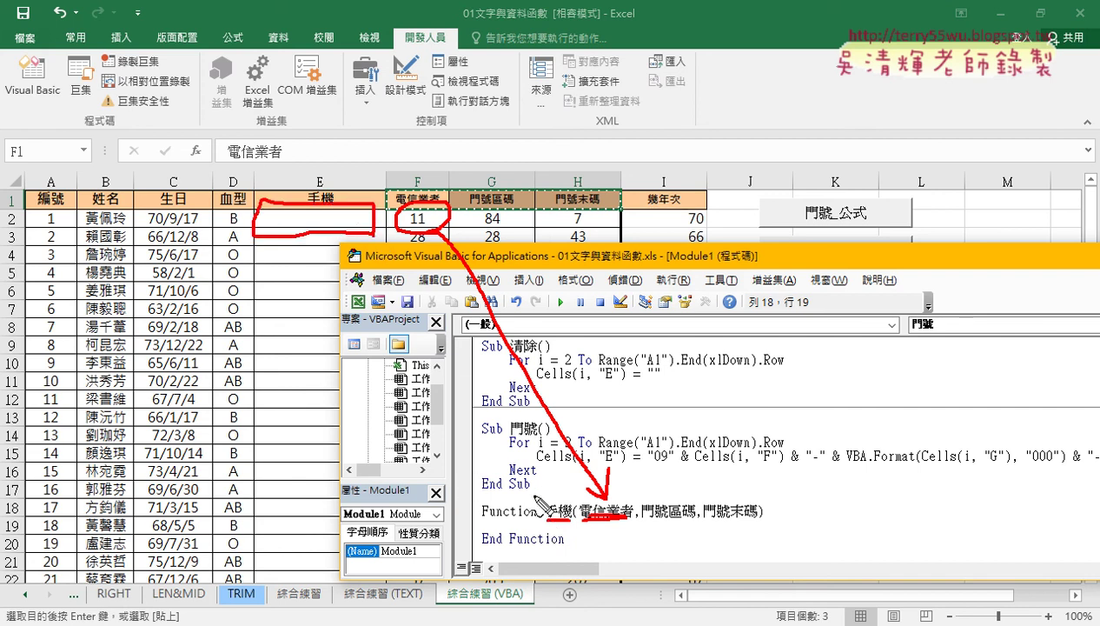
mouse_move(519, 505)
left_mouse_down()
mouse_move(332, 228)
mouse_move(344, 239)
left_mouse_up()
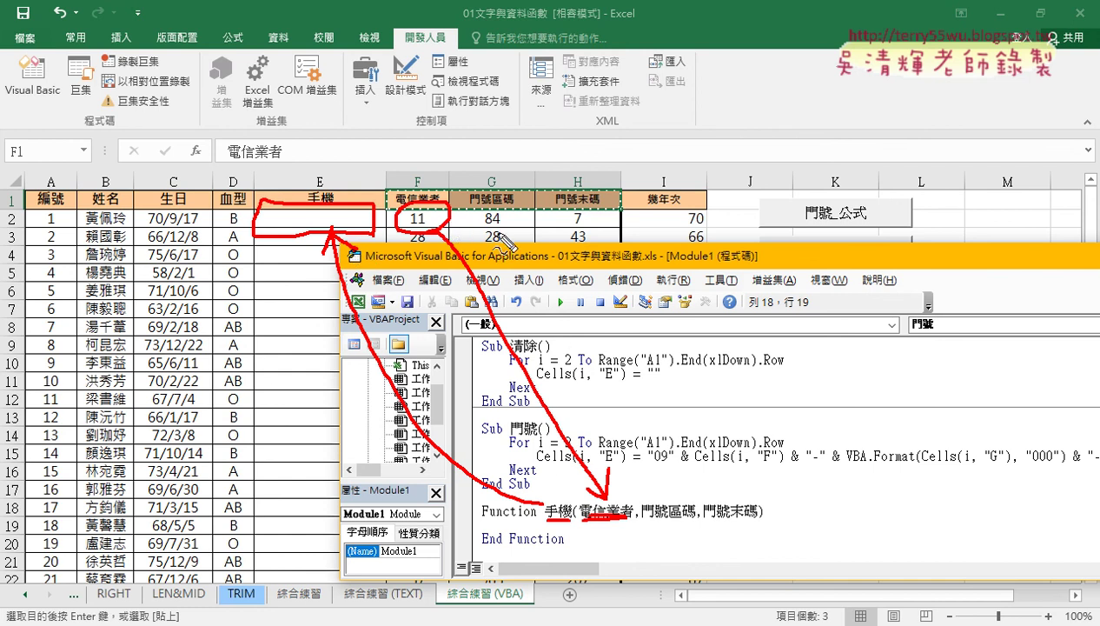
mouse_move(504, 243)
left_mouse_down()
mouse_move(520, 227)
mouse_move(585, 396)
mouse_move(643, 497)
left_mouse_up()
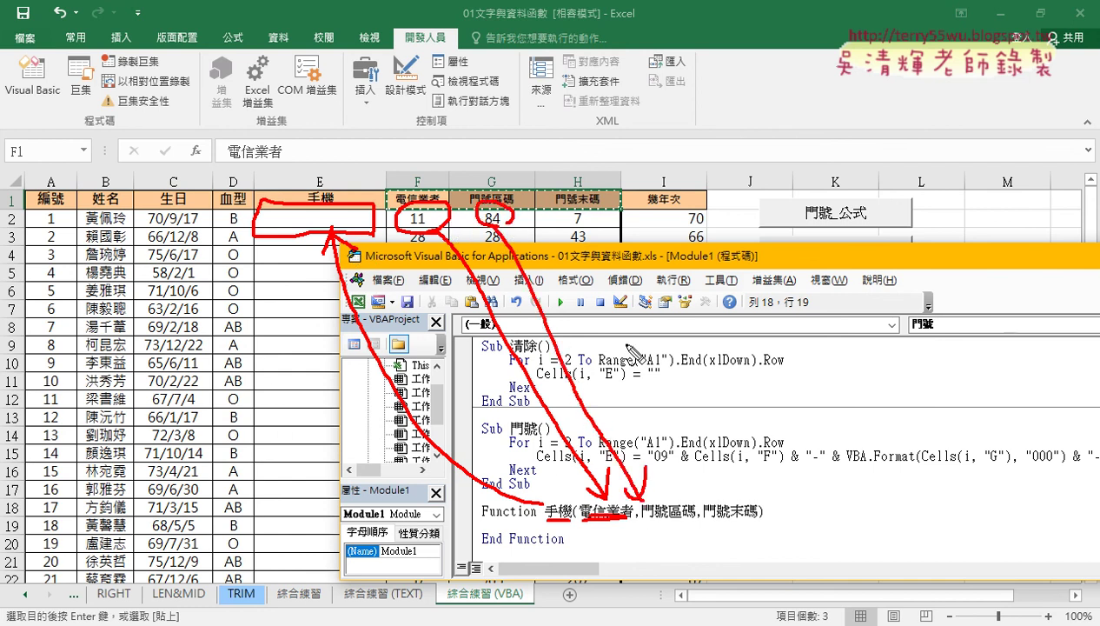
mouse_move(557, 209)
left_mouse_down()
mouse_move(580, 228)
mouse_move(710, 504)
left_mouse_up()
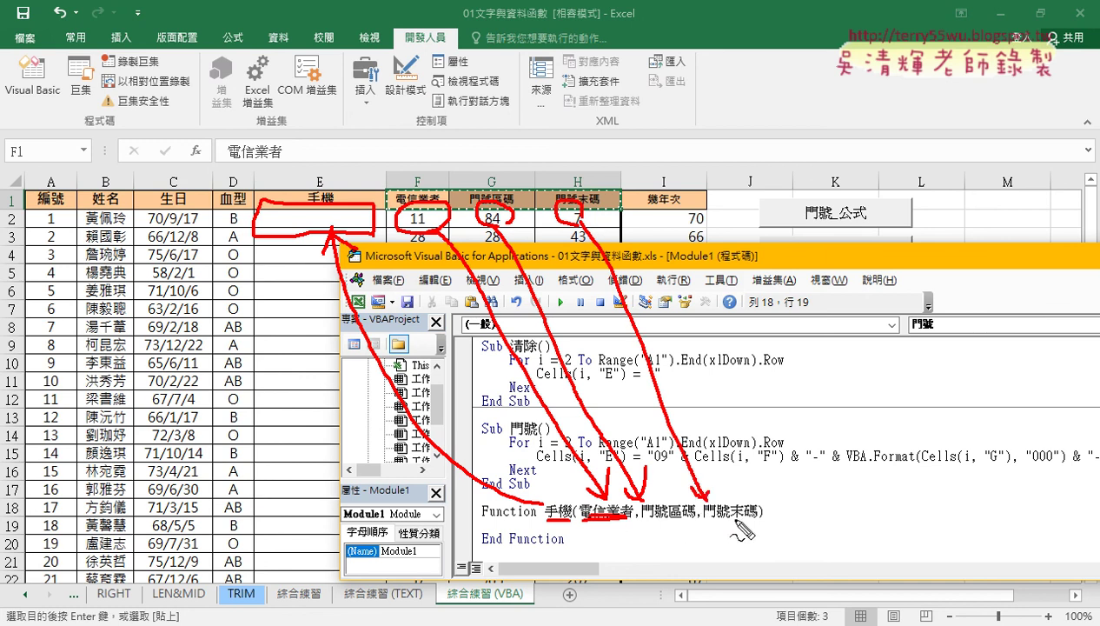
Step: Start an indented body line reading 手機="09" & by reusing the function name
key("Escape")
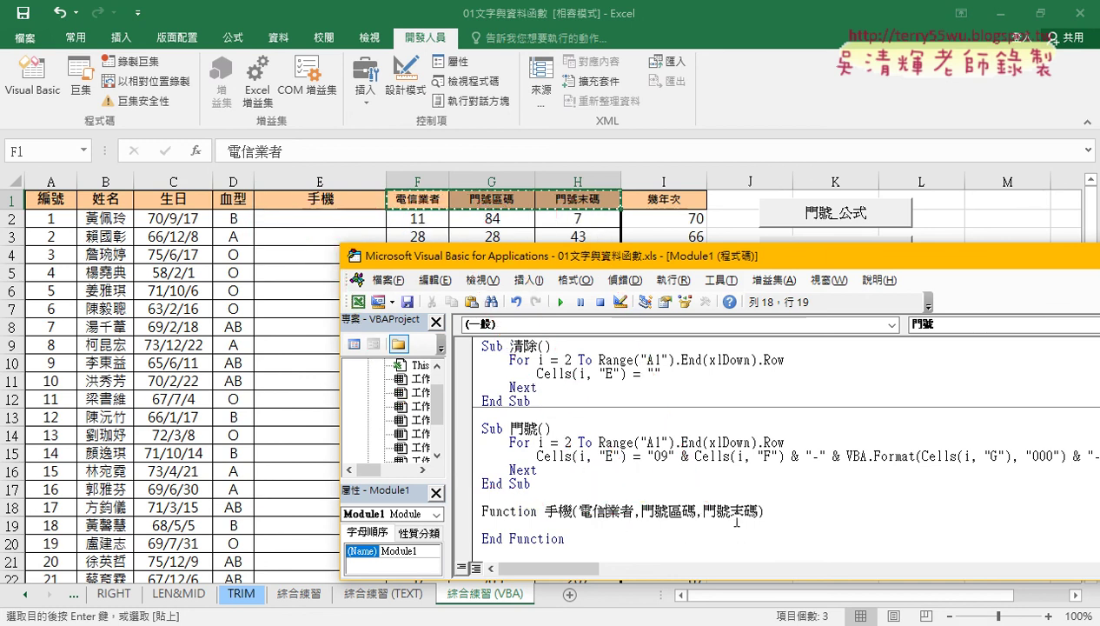
left_click(638, 527)
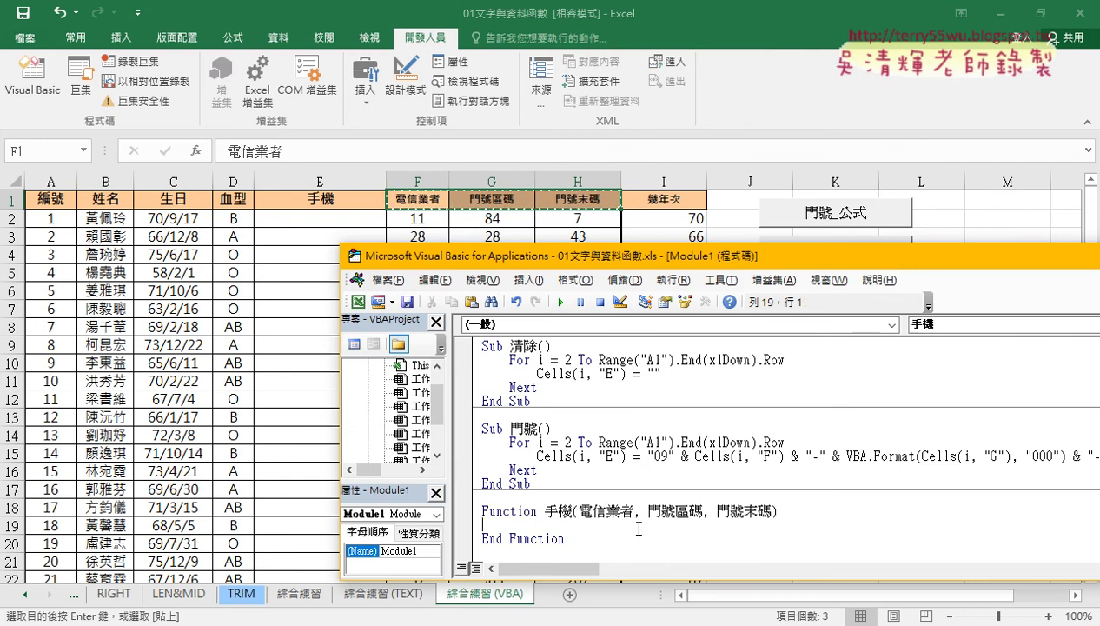
key("Tab")
double_click(561, 511)
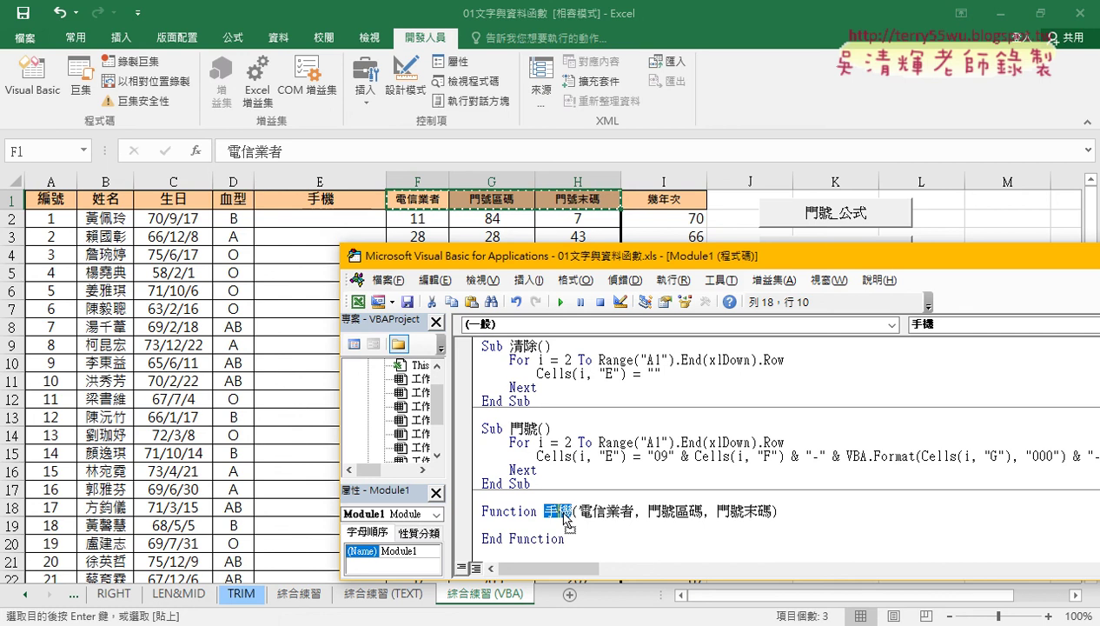
left_click_drag(566, 520, 557, 533)
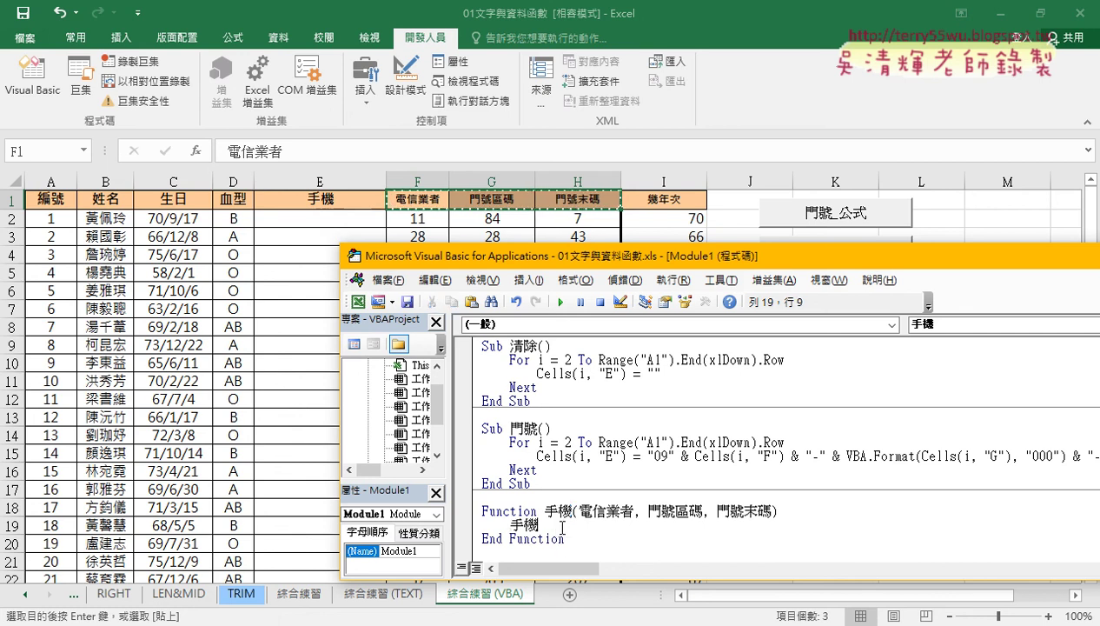
key("End")
type("0")
type("9\" ")
type("&")
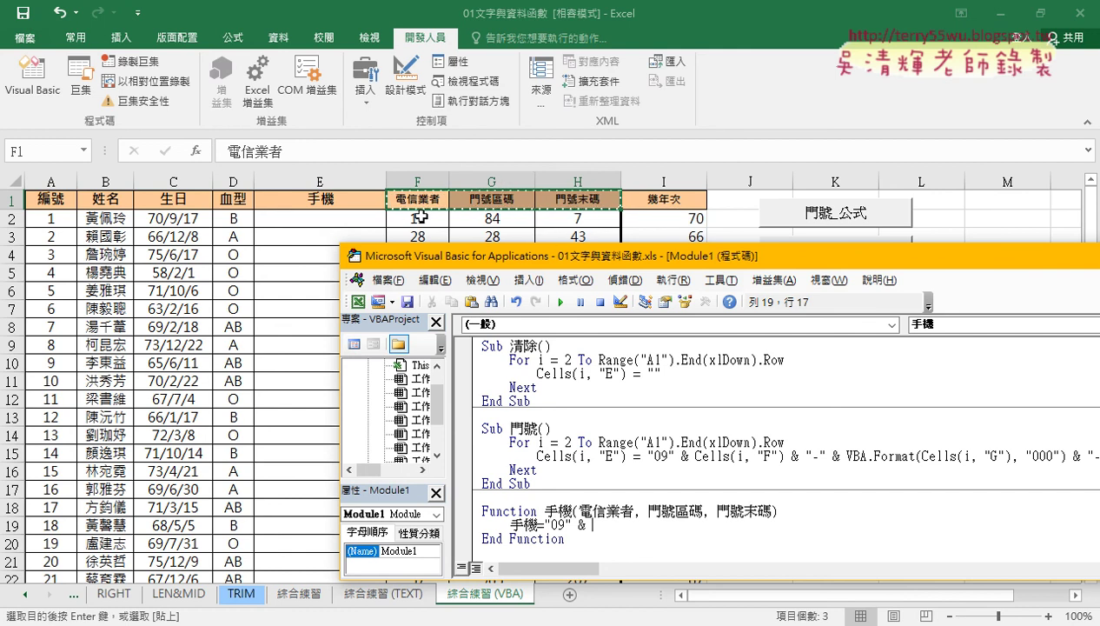
Step: Extend the line with 電信業者 & "-" & vba.for
left_click(573, 503)
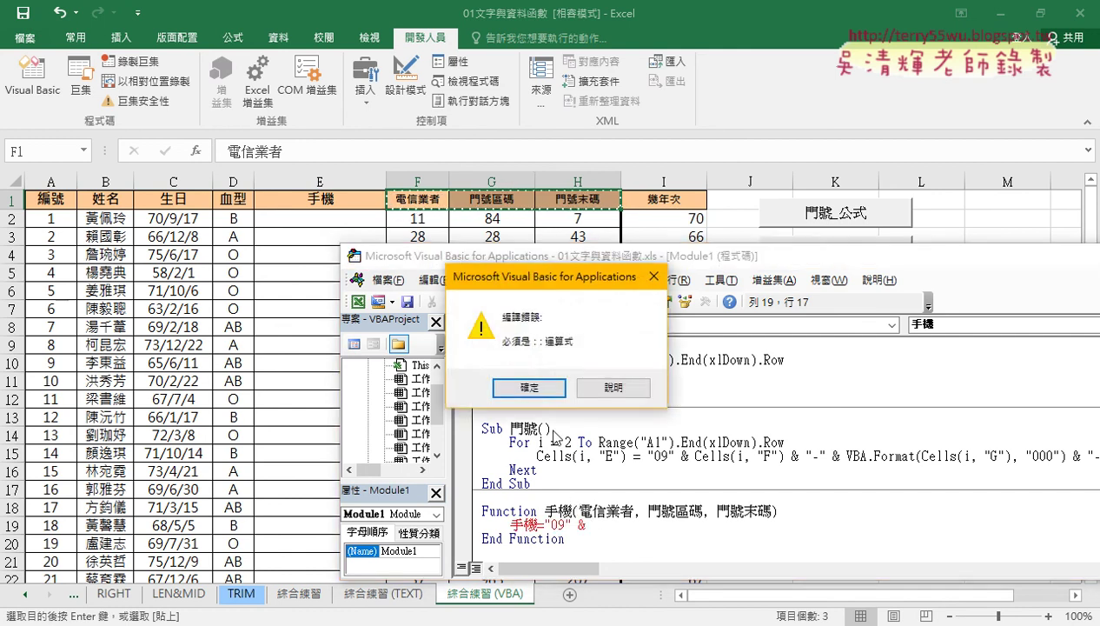
left_click(529, 387)
mouse_move(580, 511)
left_mouse_down()
mouse_move(634, 511)
mouse_move(589, 525)
left_mouse_up()
type("電信業者")
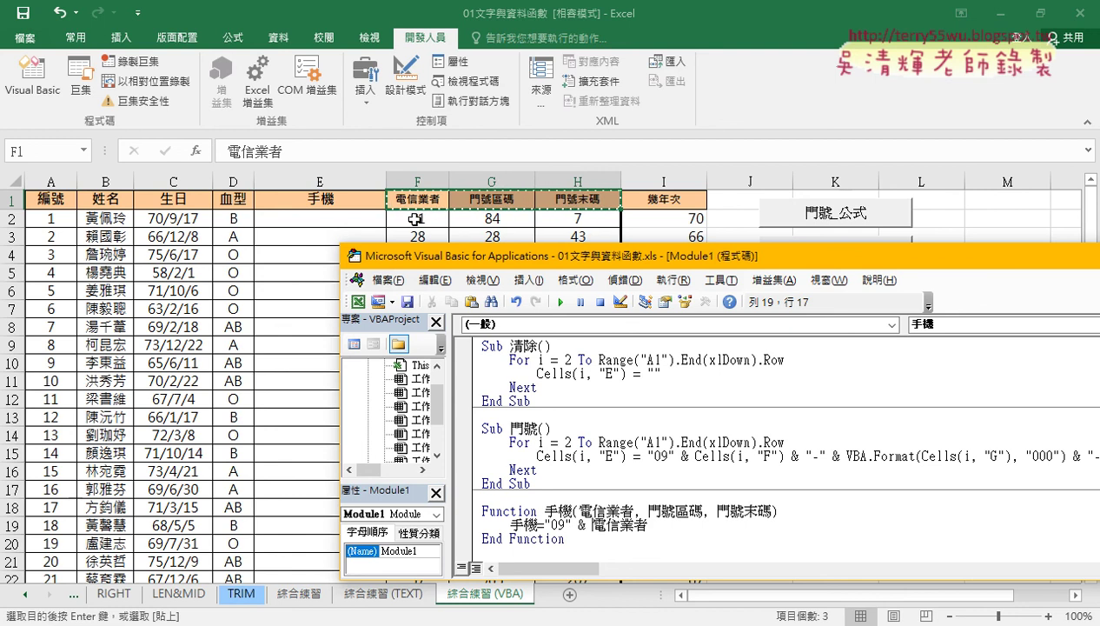
left_click(679, 526)
type("&")
type(" \"-")
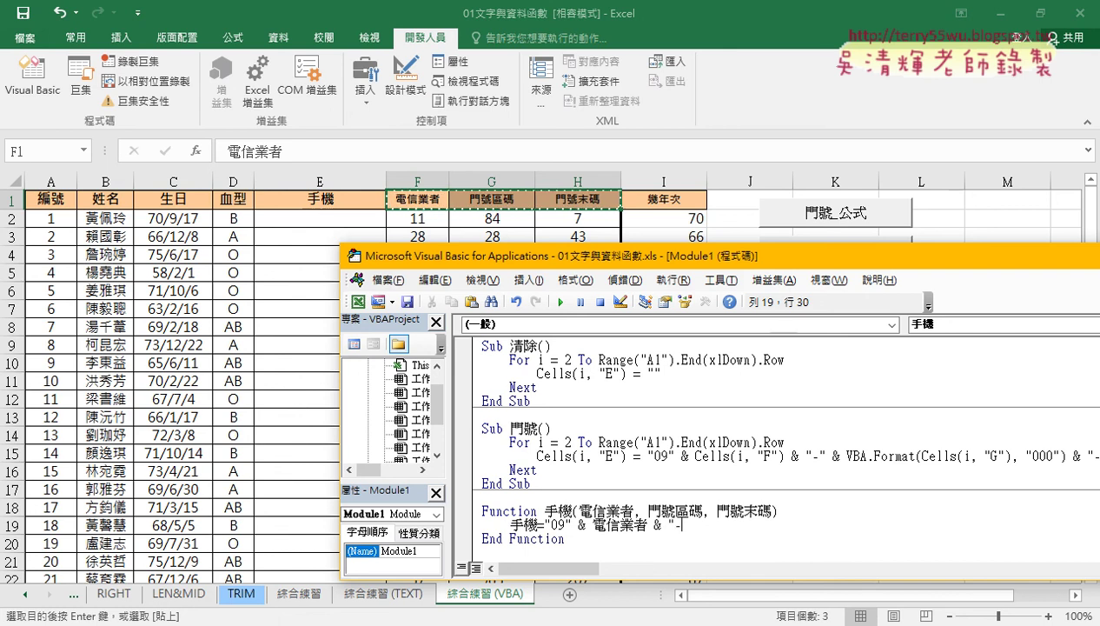
type("\"")
type(" & ")
type("vba")
type(".f")
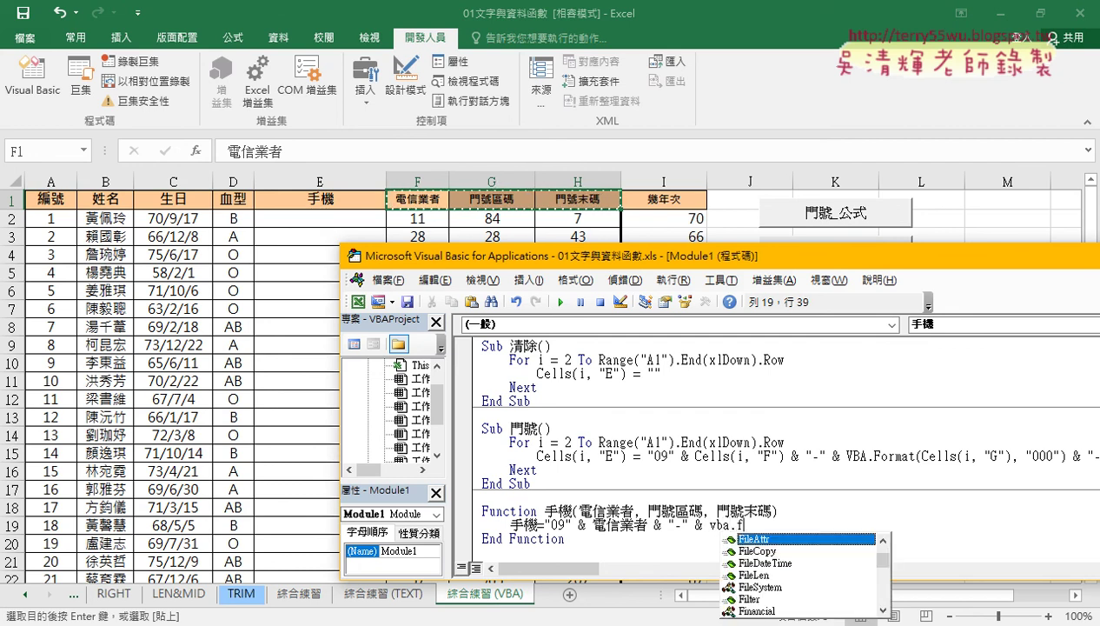
type("or")
Step: Complete the first part as vba.Format(門號區碼,"000")
key("Tab")
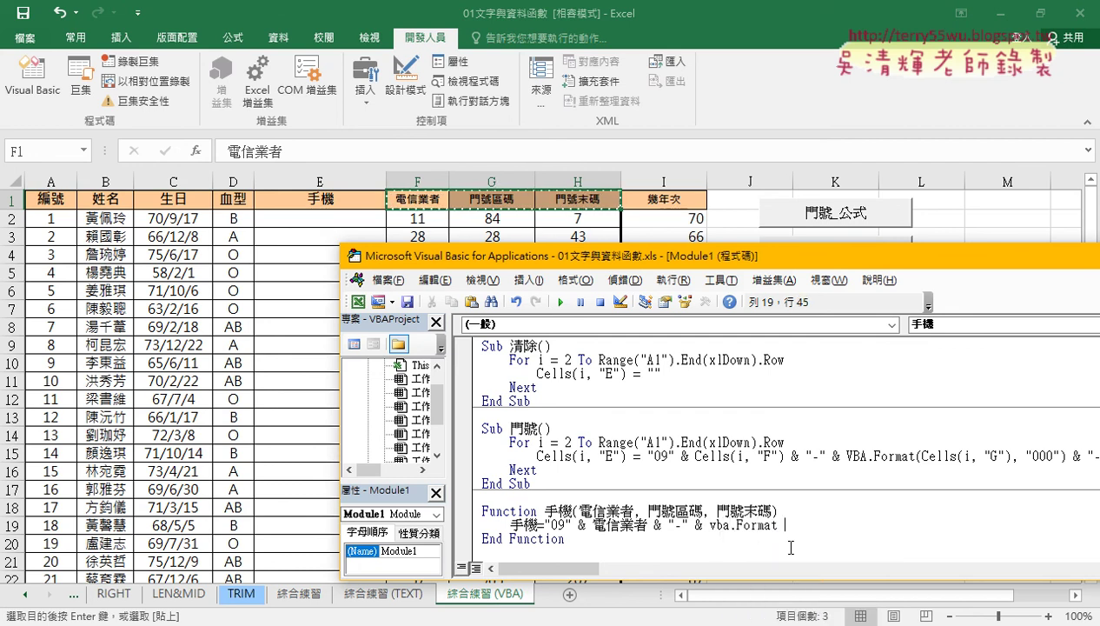
type("*")
key("BackSpace")
type("(")
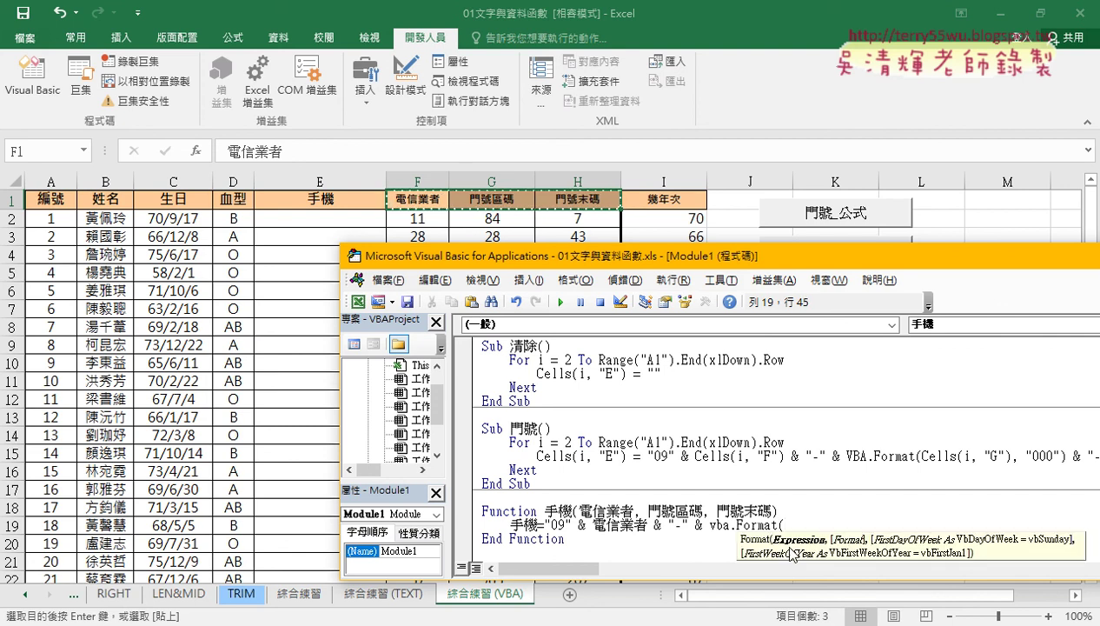
left_click(752, 522)
left_click(527, 388)
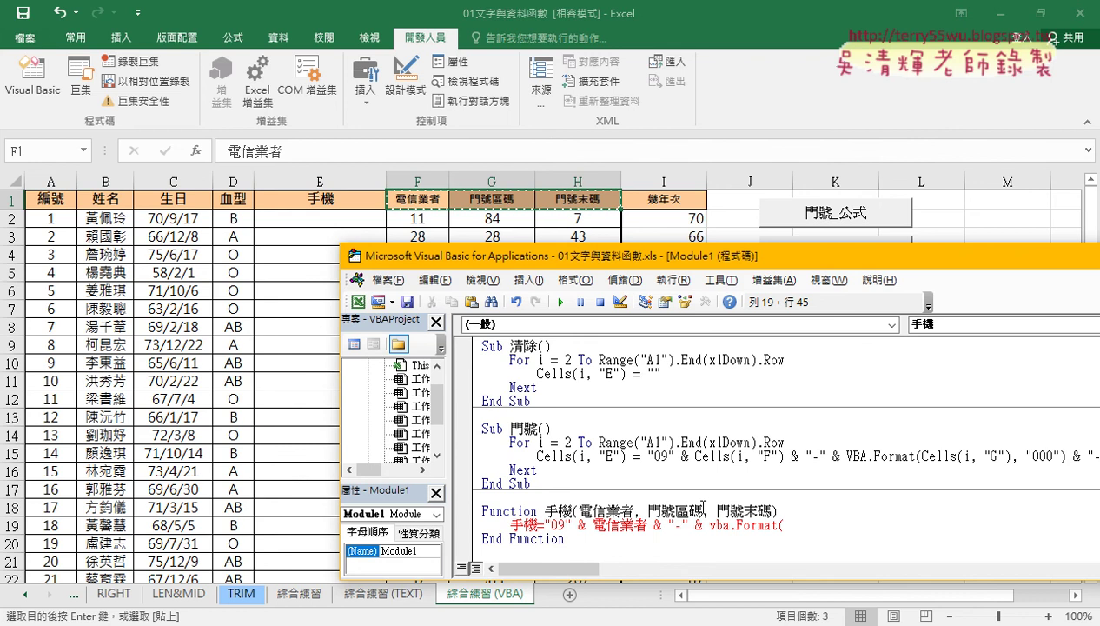
mouse_move(703, 511)
left_mouse_down()
mouse_move(649, 511)
mouse_move(818, 523)
left_mouse_up()
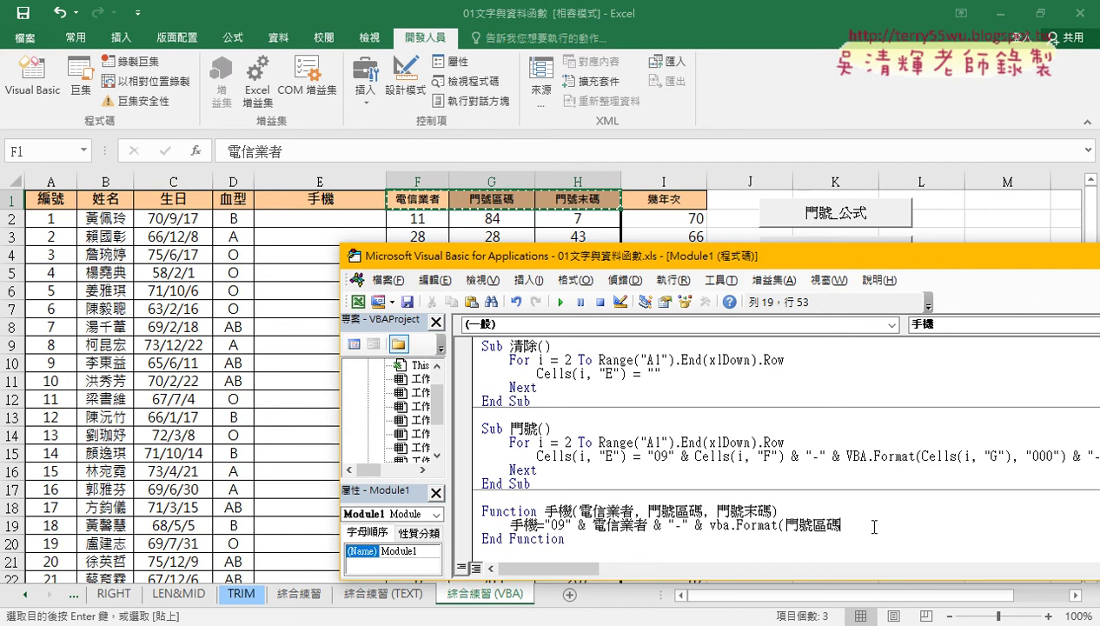
type(",\"\"")
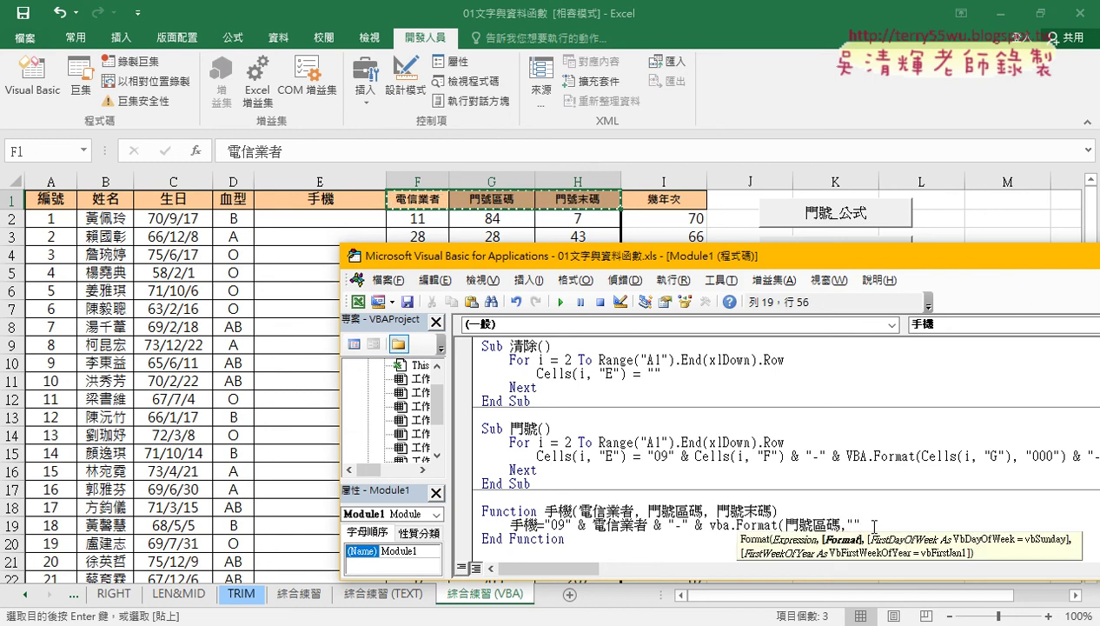
type("000")
type(")")
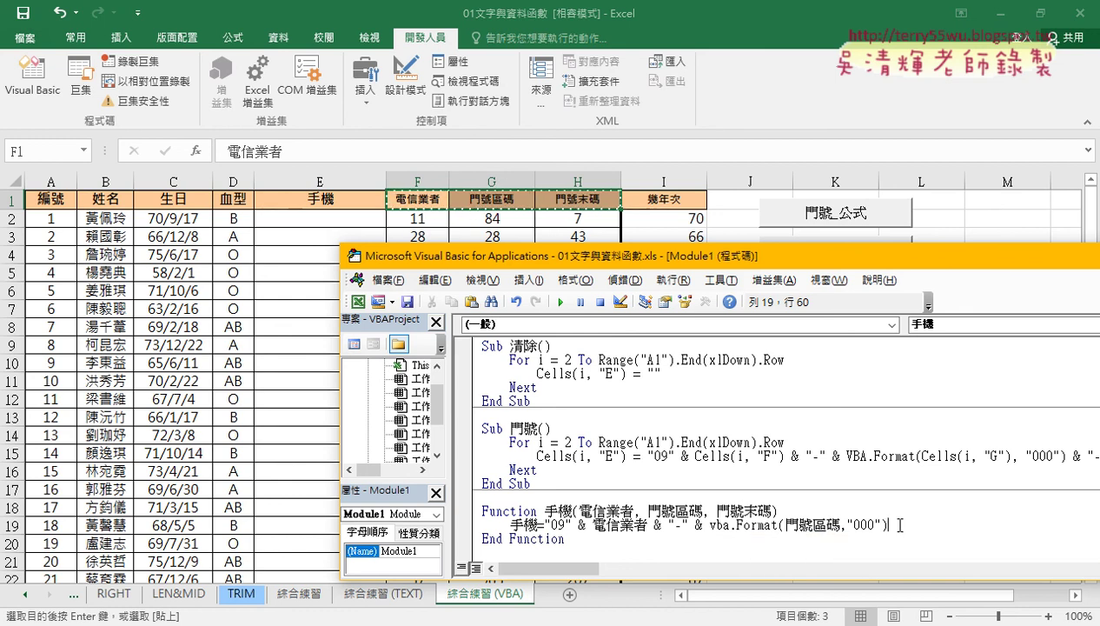
Step: Append a copied & "-" & vba.Format part and change 門號區碼 to 門號末碼
left_click_drag(900, 525, 649, 525)
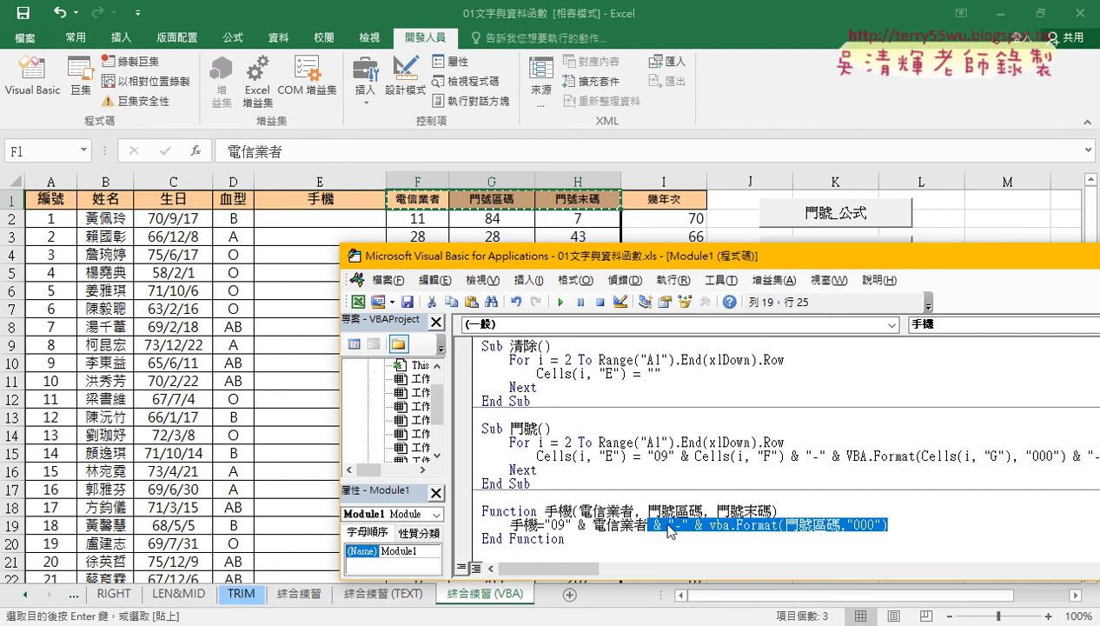
key("ctrl+c")
left_click(895, 520)
key("ctrl+v")
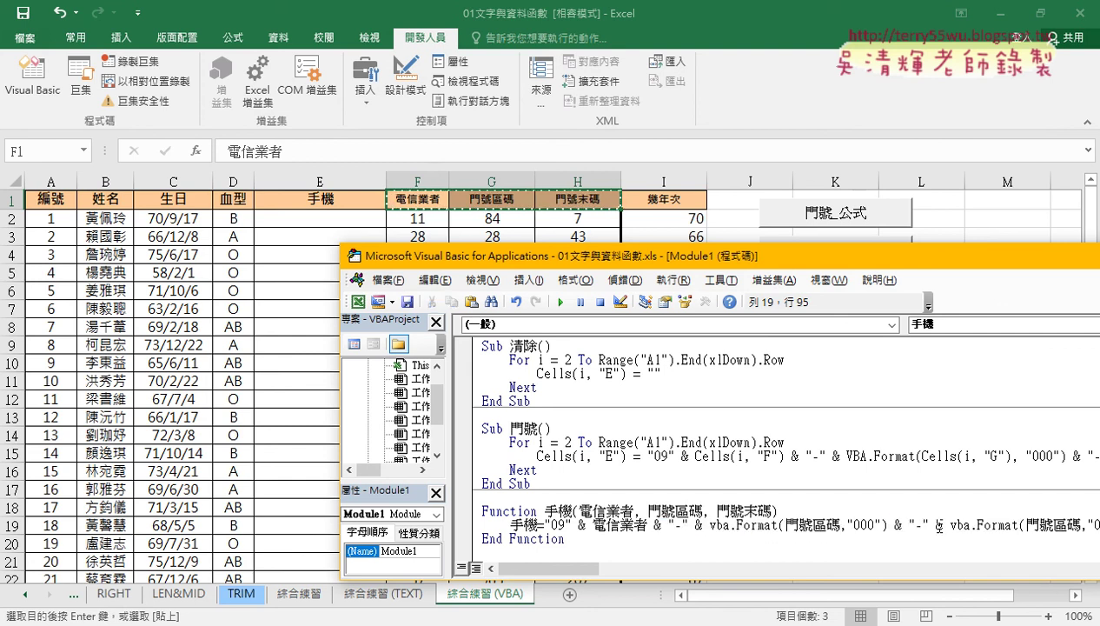
left_click_drag(1052, 525, 1066, 525)
type("末")
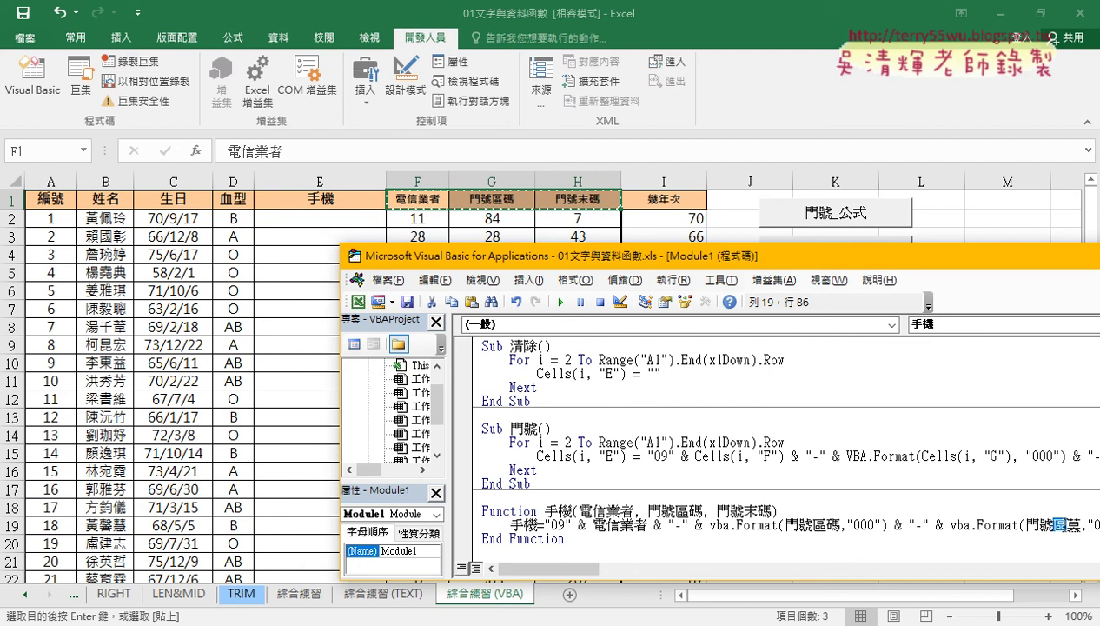
key("Down")
key("Return")
key("Return")
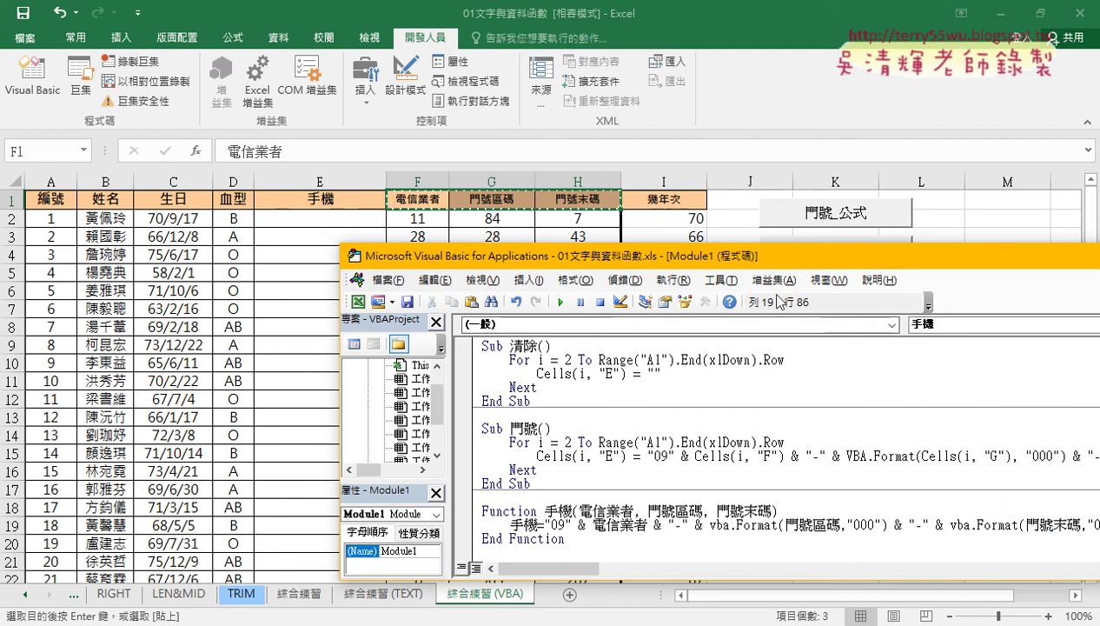
left_click_drag(712, 255, 441, 244)
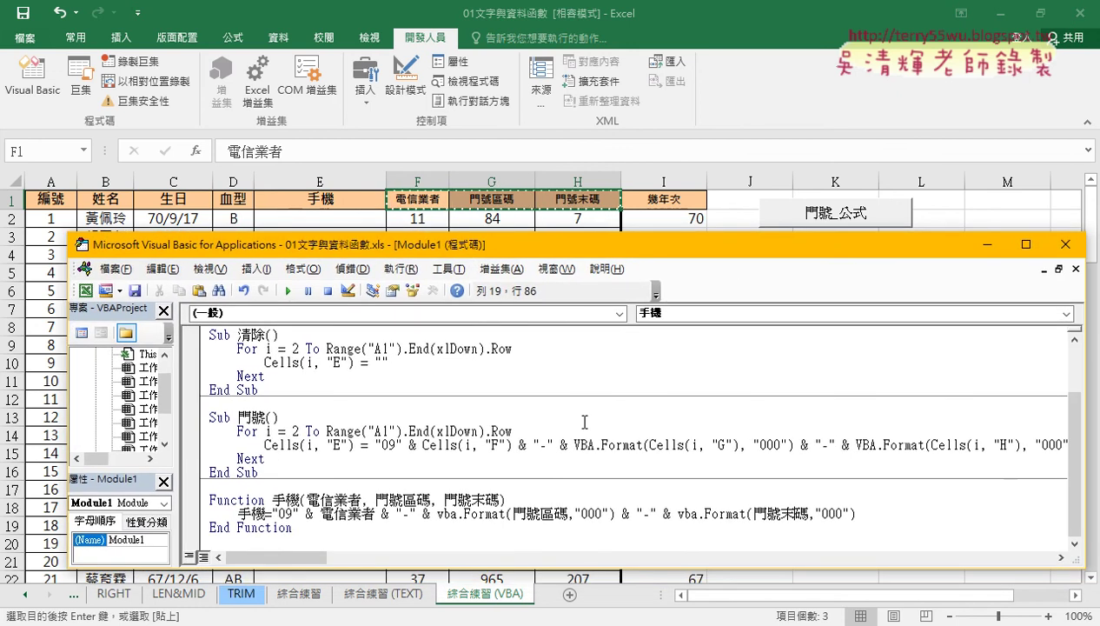
Step: Commit the 手機 line for auto-formatting and underline its three parameters
left_click(585, 422)
left_click_drag(285, 513, 810, 514)
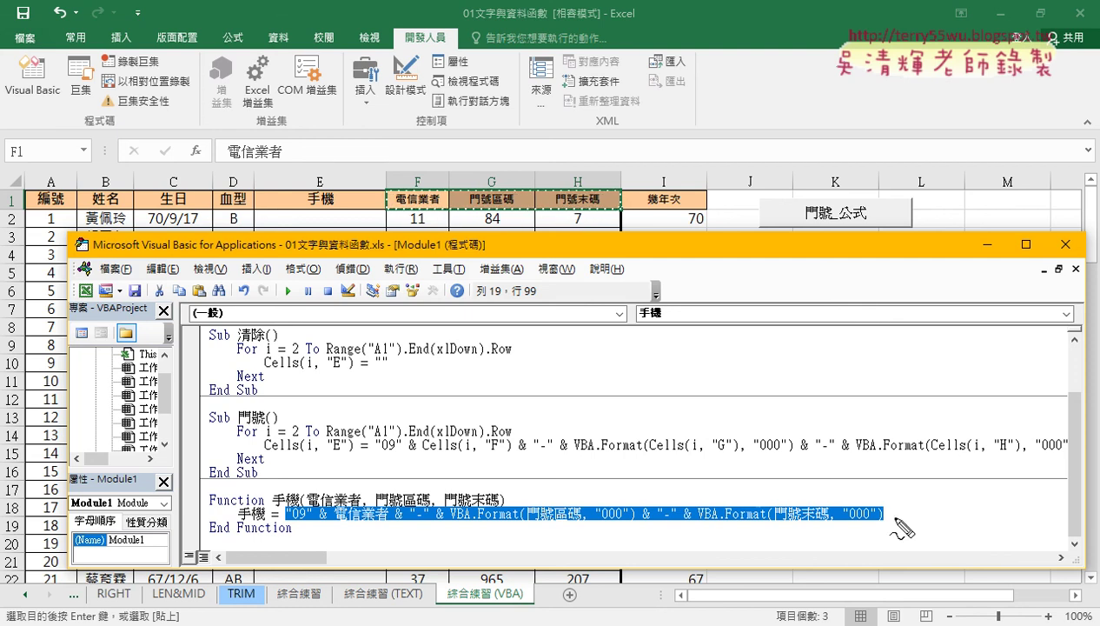
left_click_drag(343, 523, 387, 523)
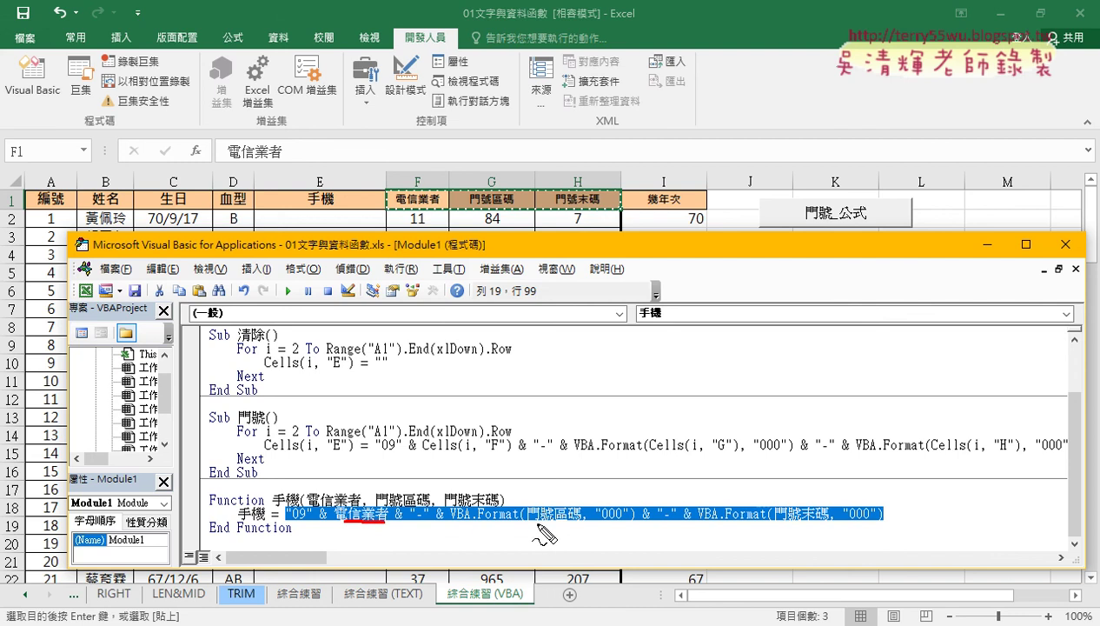
left_click_drag(537, 524, 581, 524)
left_click_drag(787, 525, 856, 525)
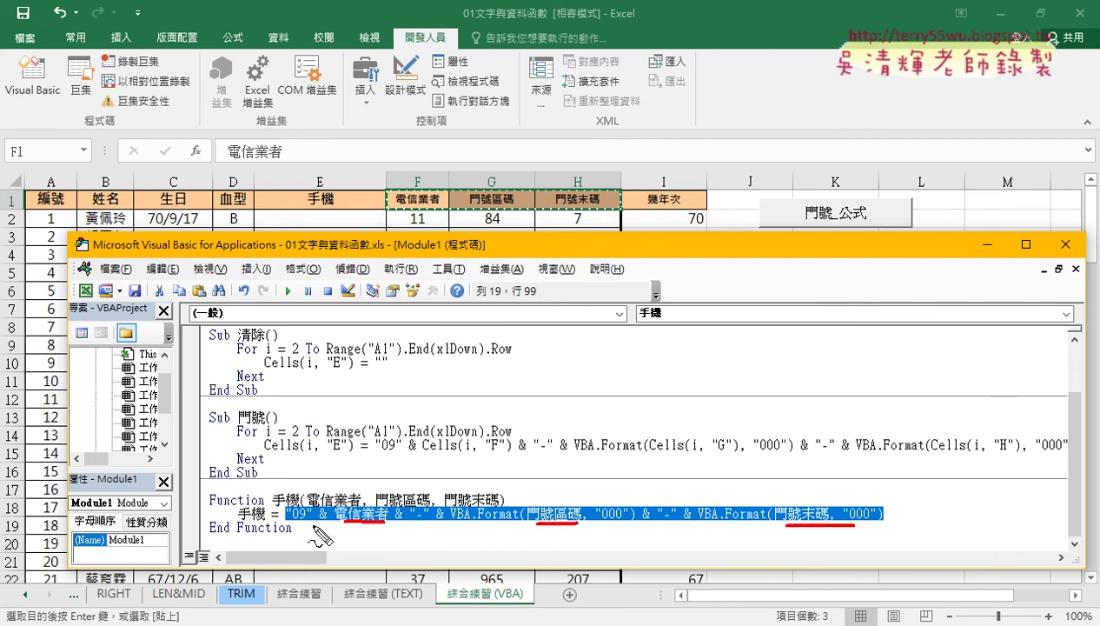
Step: Annotate how the 手機 result compares with Cells(i, "E") and the sheet's 手機 column
mouse_move(380, 527)
left_mouse_down()
mouse_move(334, 554)
mouse_move(280, 544)
mouse_move(280, 524)
mouse_move(310, 527)
left_mouse_up()
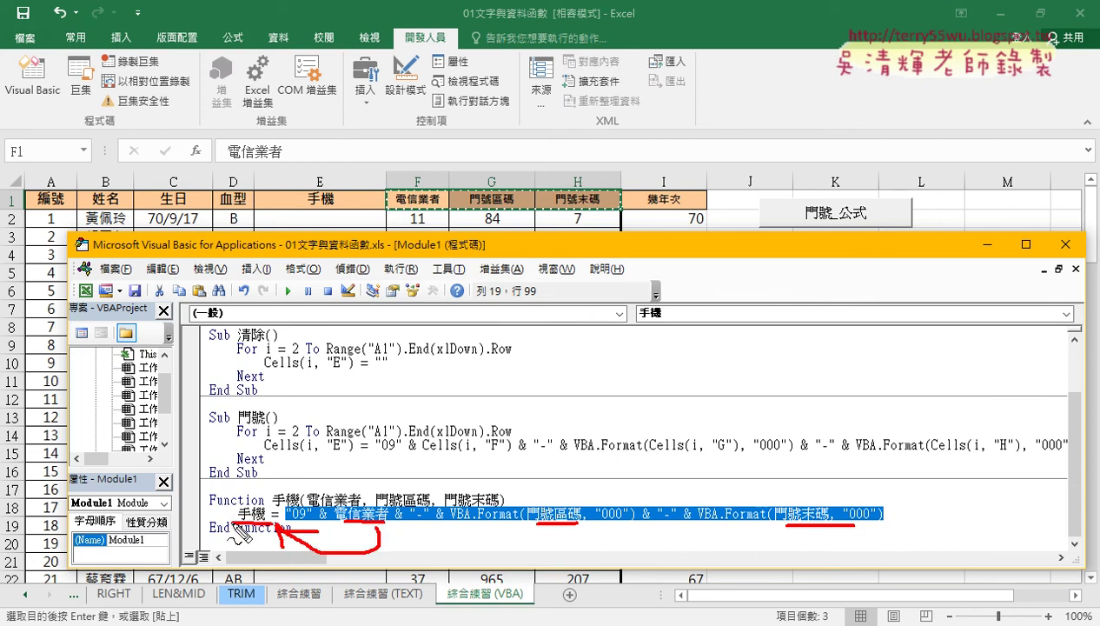
left_click_drag(350, 445, 265, 450)
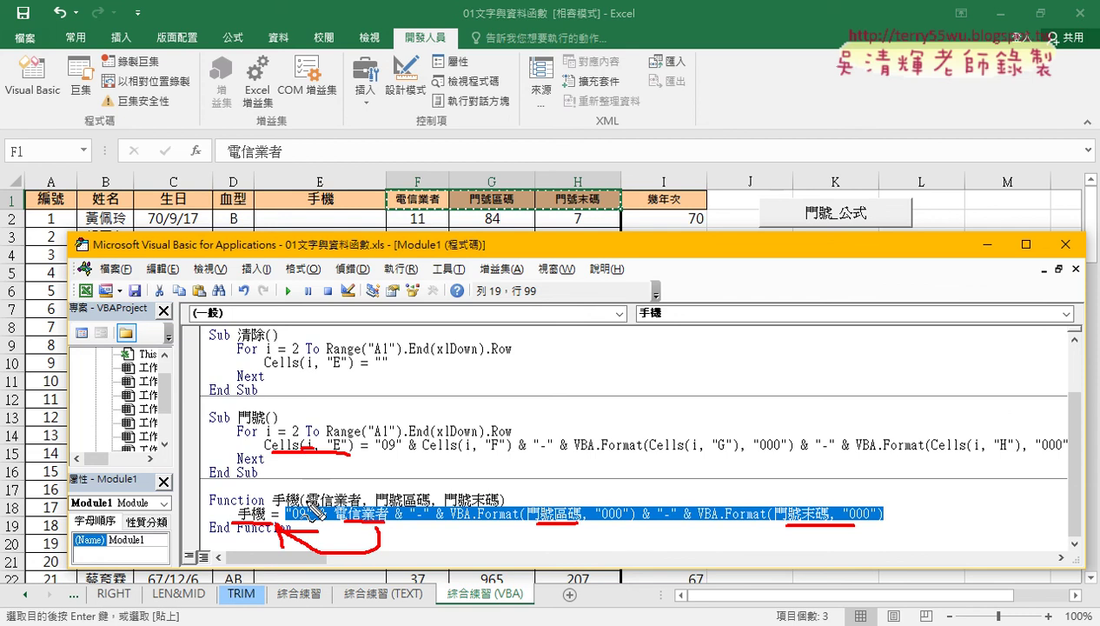
left_click_drag(302, 506, 280, 506)
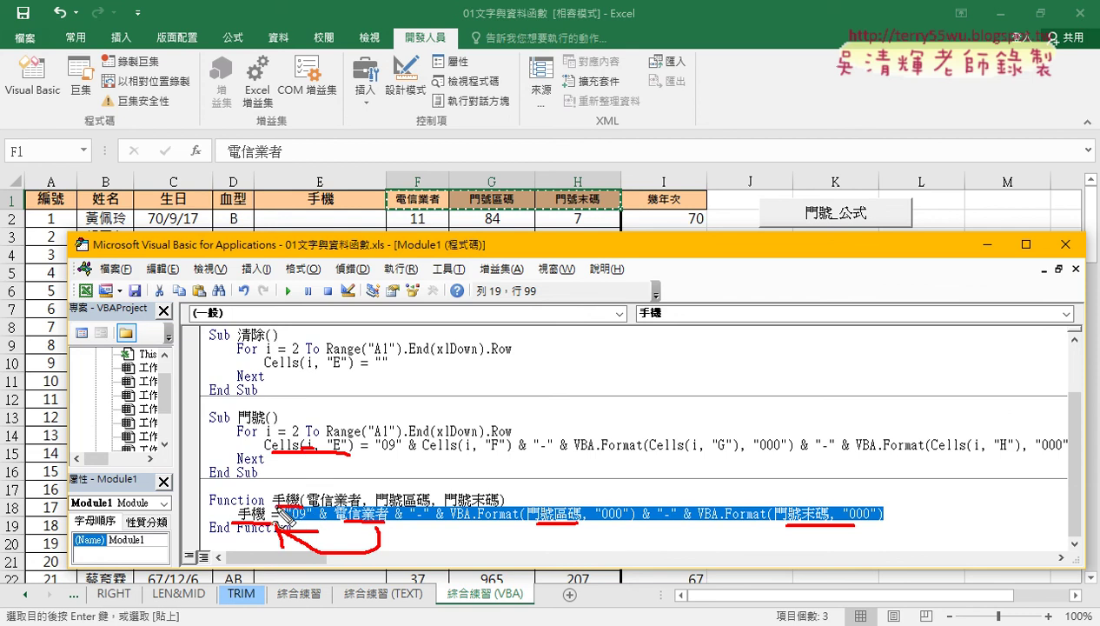
mouse_move(250, 206)
left_mouse_down()
mouse_move(251, 233)
mouse_move(361, 208)
mouse_move(385, 227)
mouse_move(254, 233)
left_mouse_up()
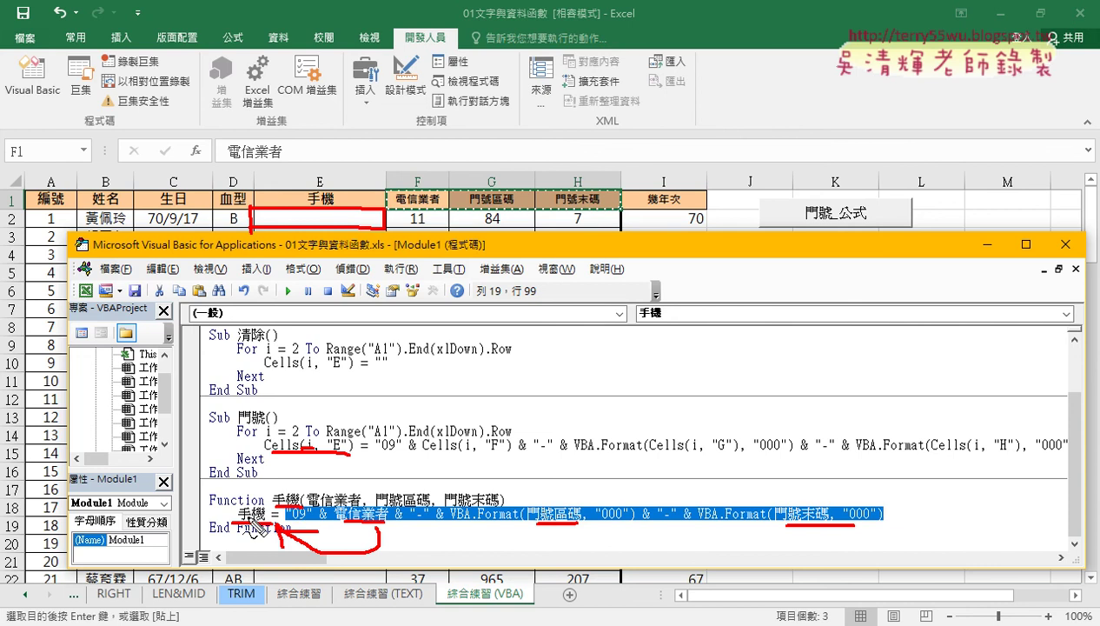
mouse_move(255, 528)
left_mouse_down()
mouse_move(173, 514)
mouse_move(157, 365)
mouse_move(279, 241)
mouse_move(298, 252)
left_mouse_up()
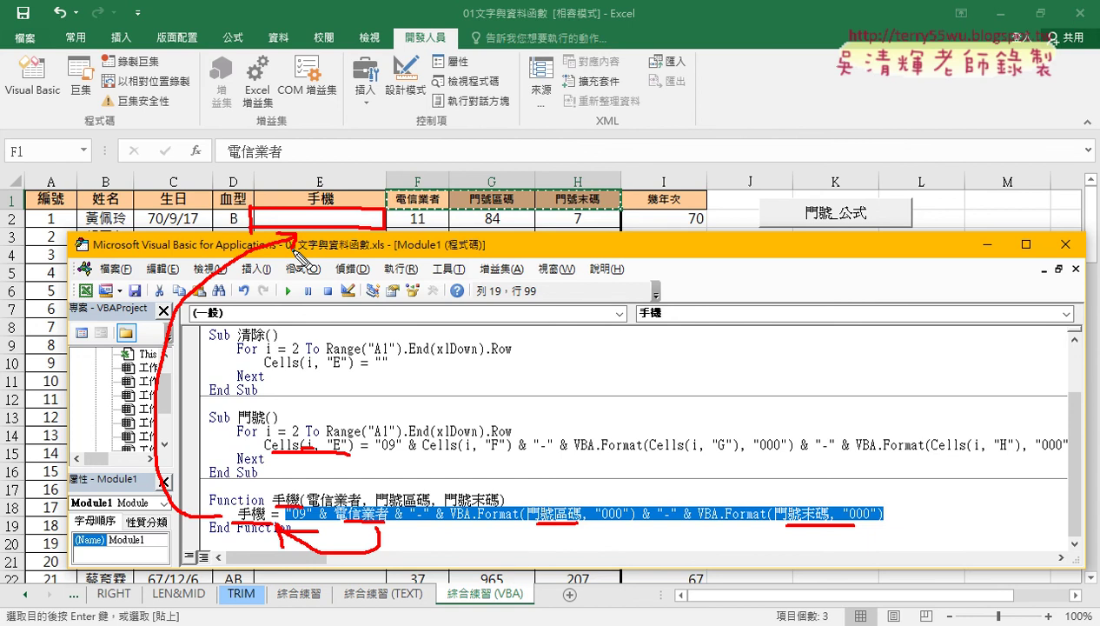
key("Escape")
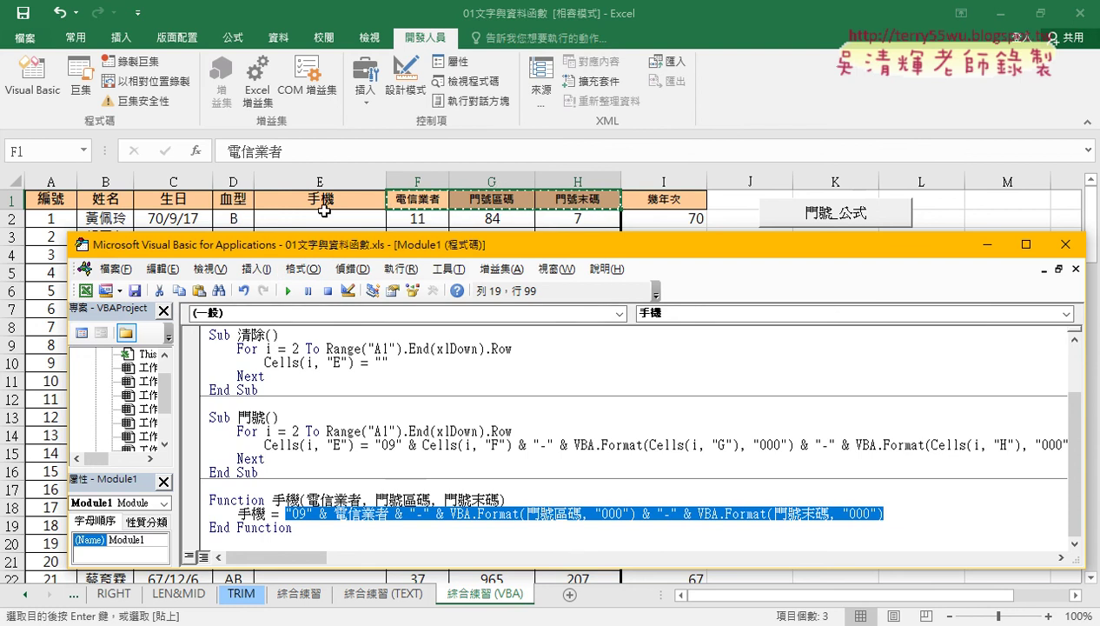
Step: Go back to the worksheet with cell E2 selected, leaving the code editor
left_click(322, 224)
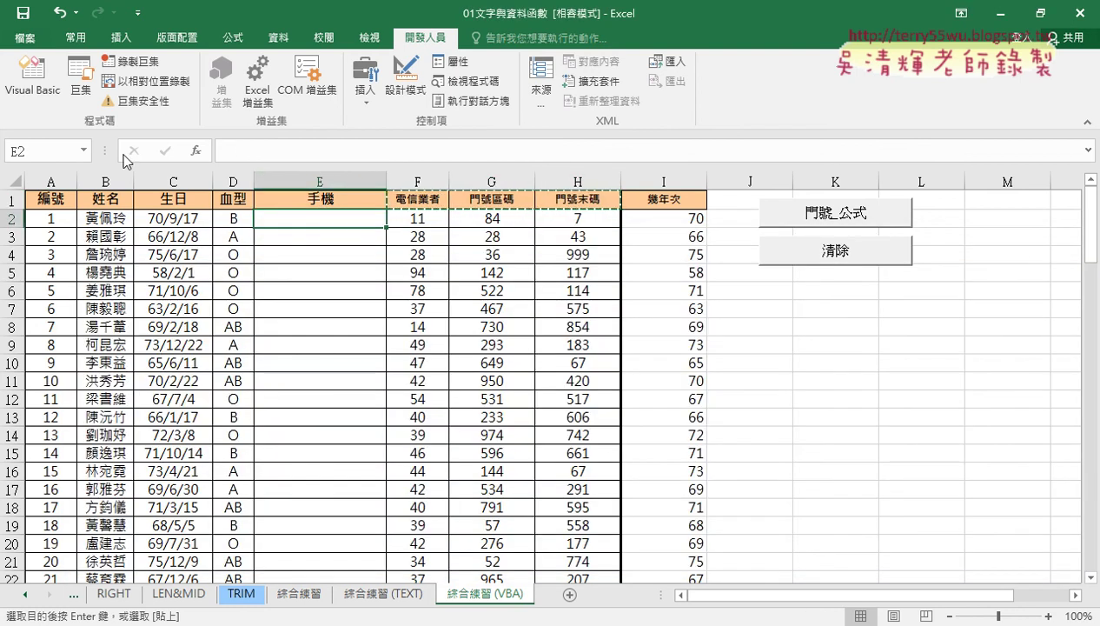
key("alt+F11")
left_click(465, 486)
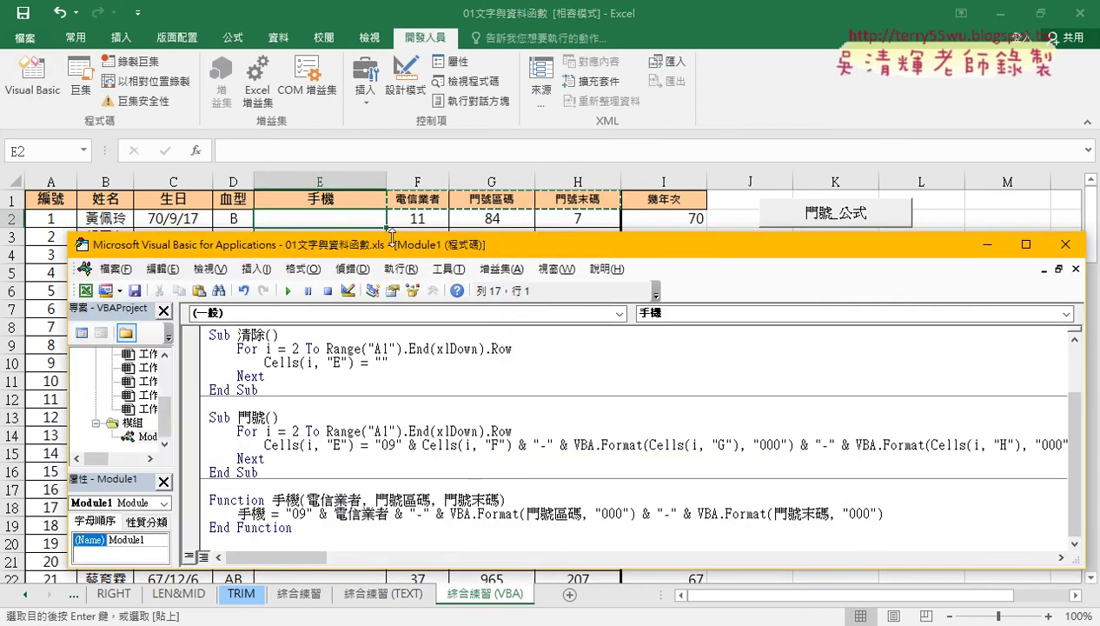
left_click(359, 220)
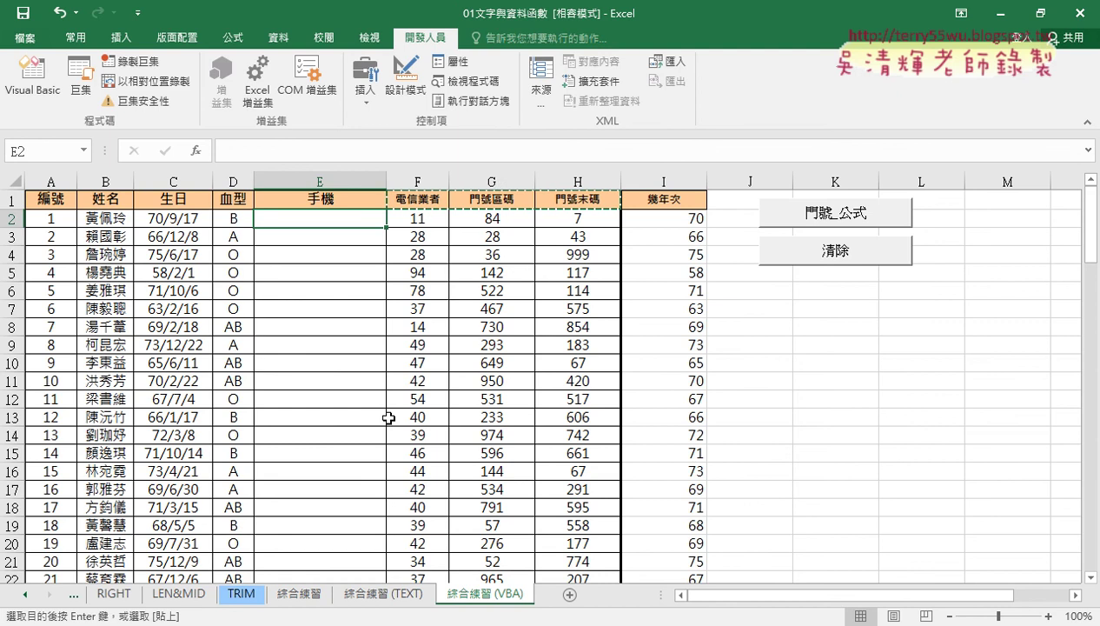
Step: Insert the user-defined function 手機 into E2 from the 使用者定義 category
left_click(196, 150)
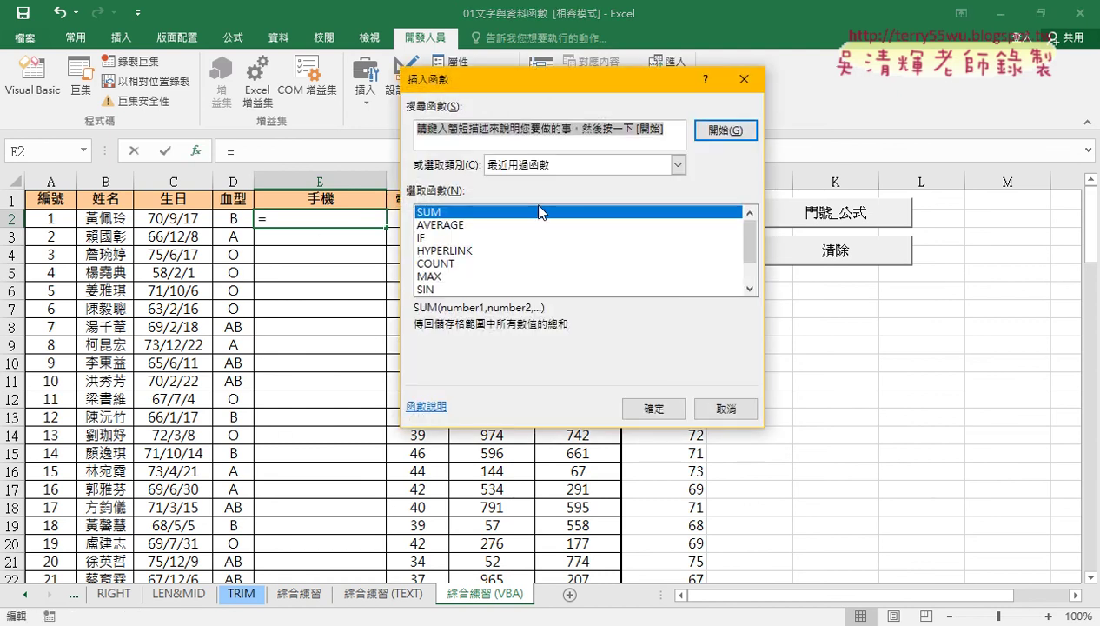
left_click(541, 166)
left_click(546, 321)
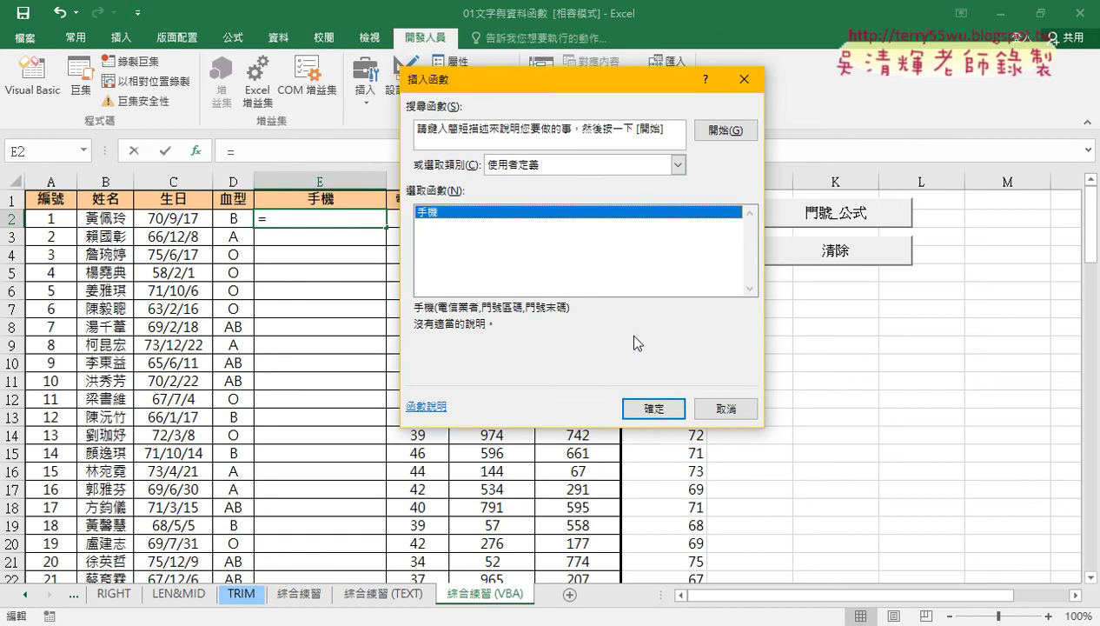
left_click(657, 412)
left_click_drag(510, 118, 519, 274)
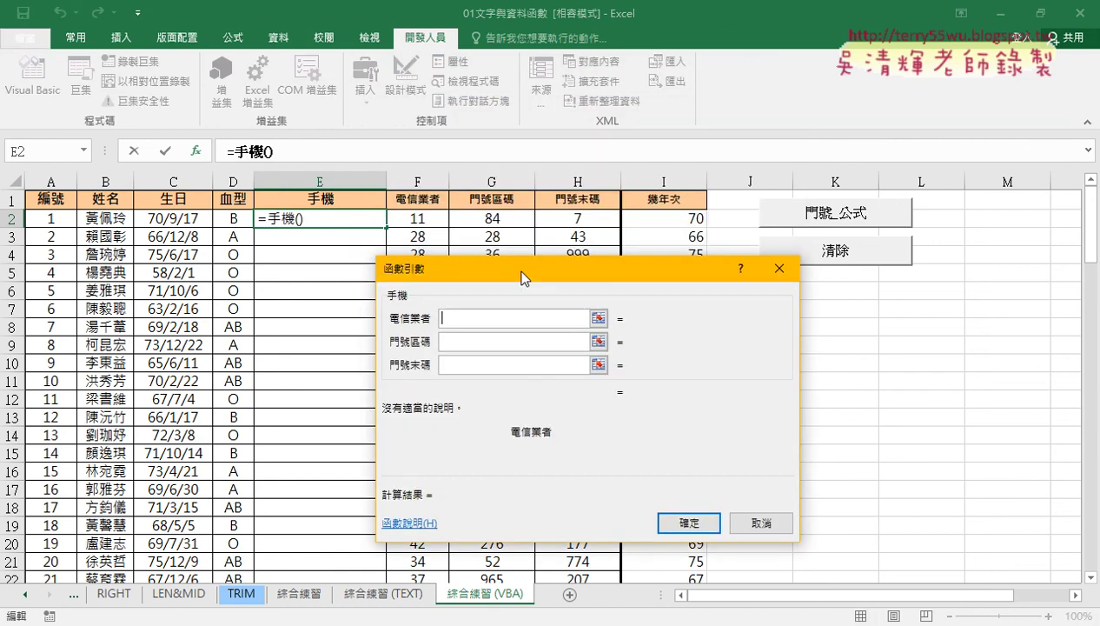
left_click(419, 219)
left_click(513, 342)
left_click(492, 219)
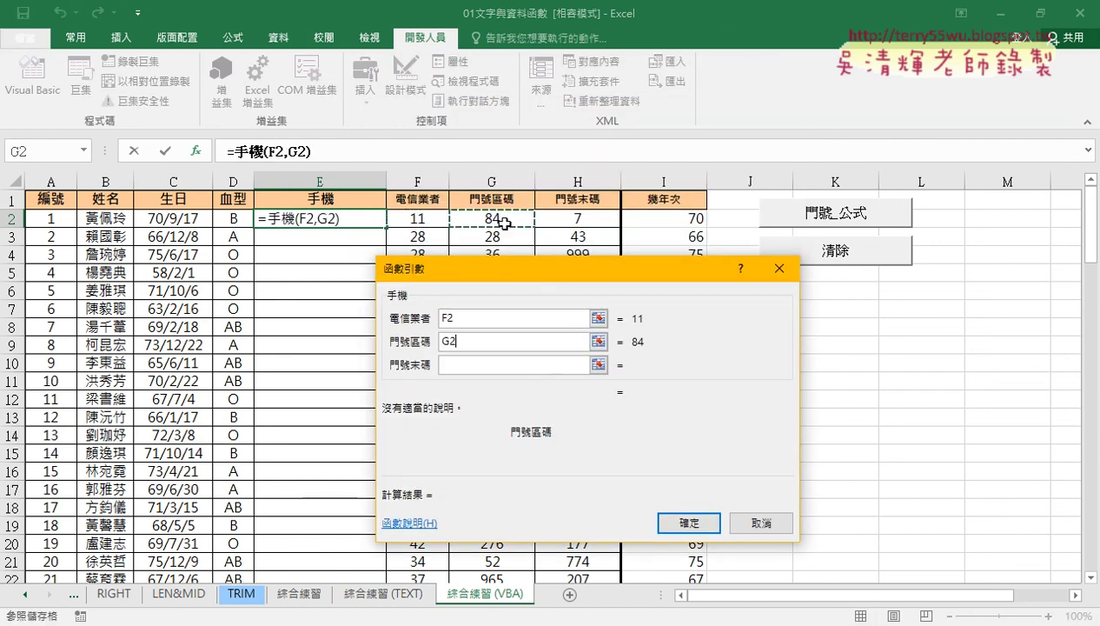
left_click(485, 364)
left_click(597, 219)
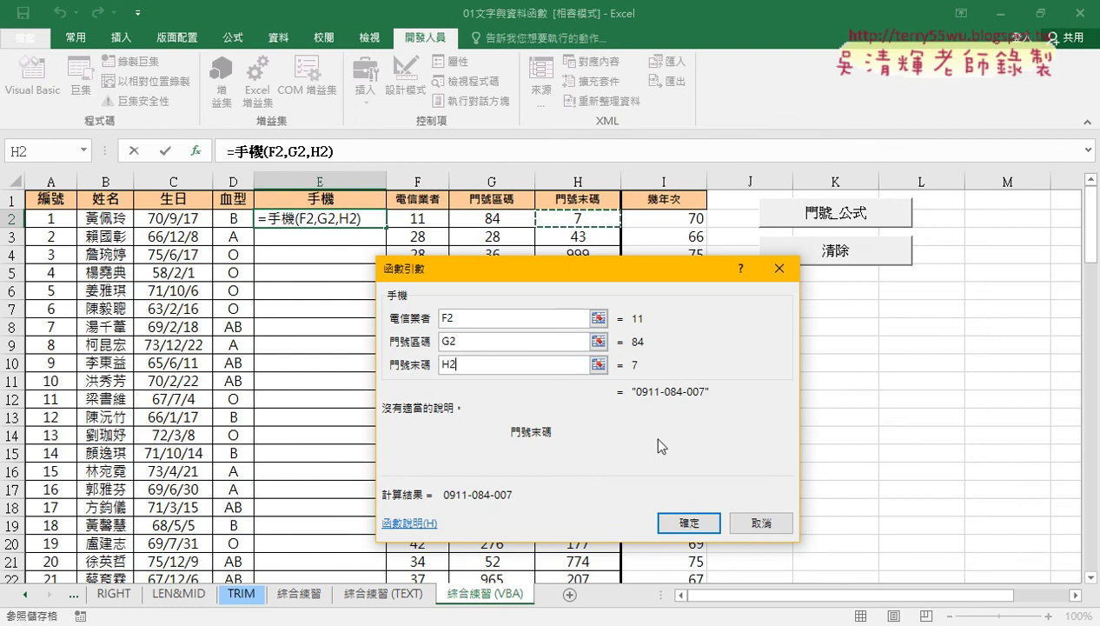
left_click(693, 524)
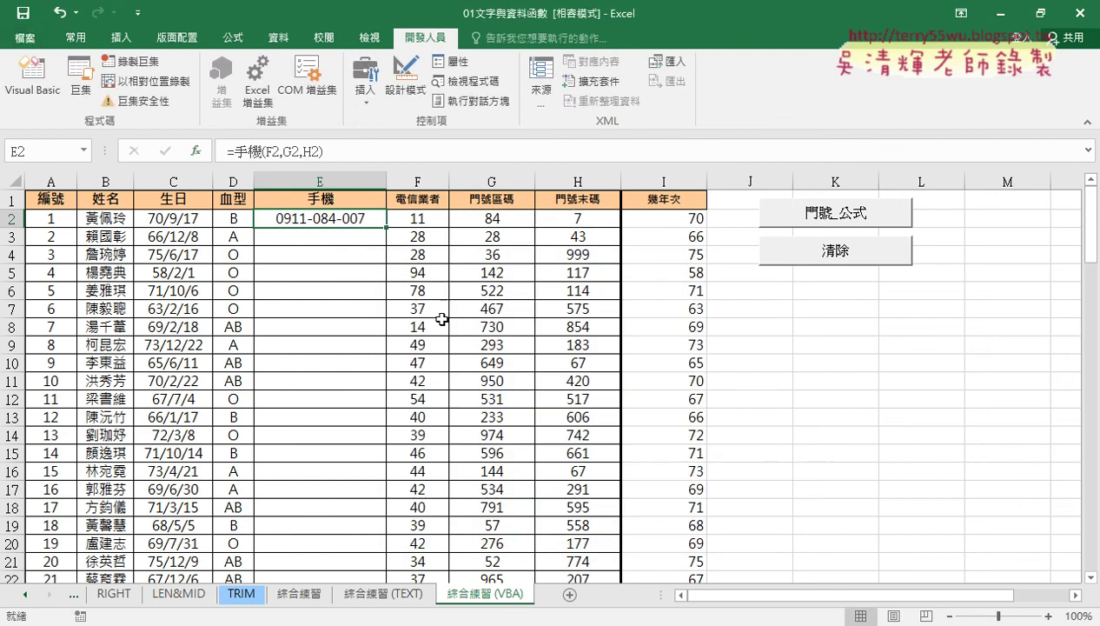
double_click(385, 229)
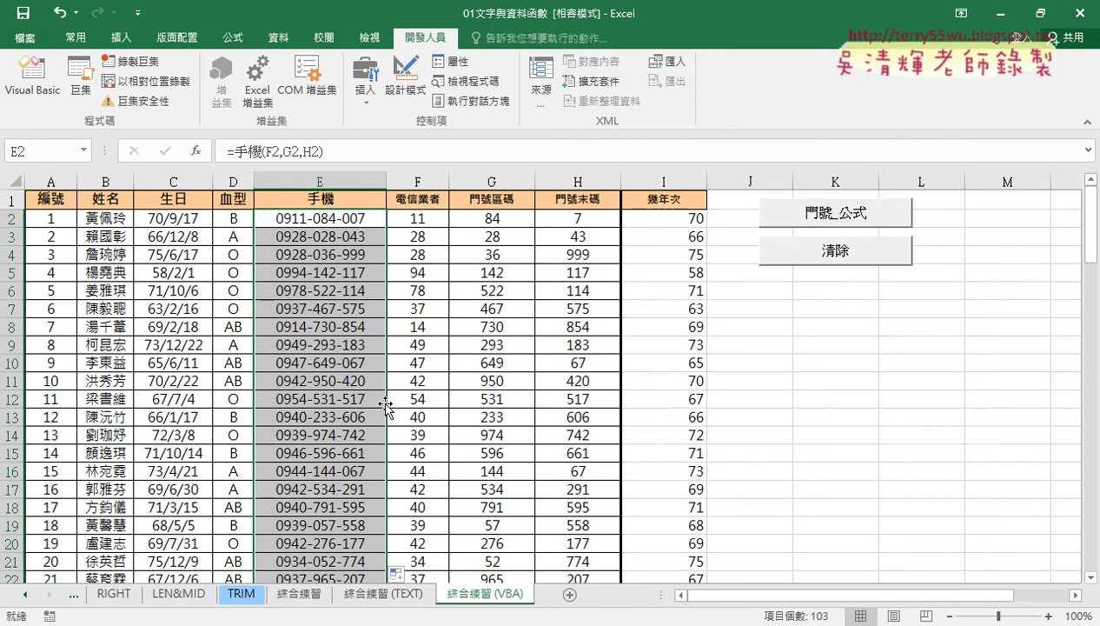
Step: Reopen the Visual Basic editor, enlarge it, and review the finished 手機 function in Module1
left_click(32, 78)
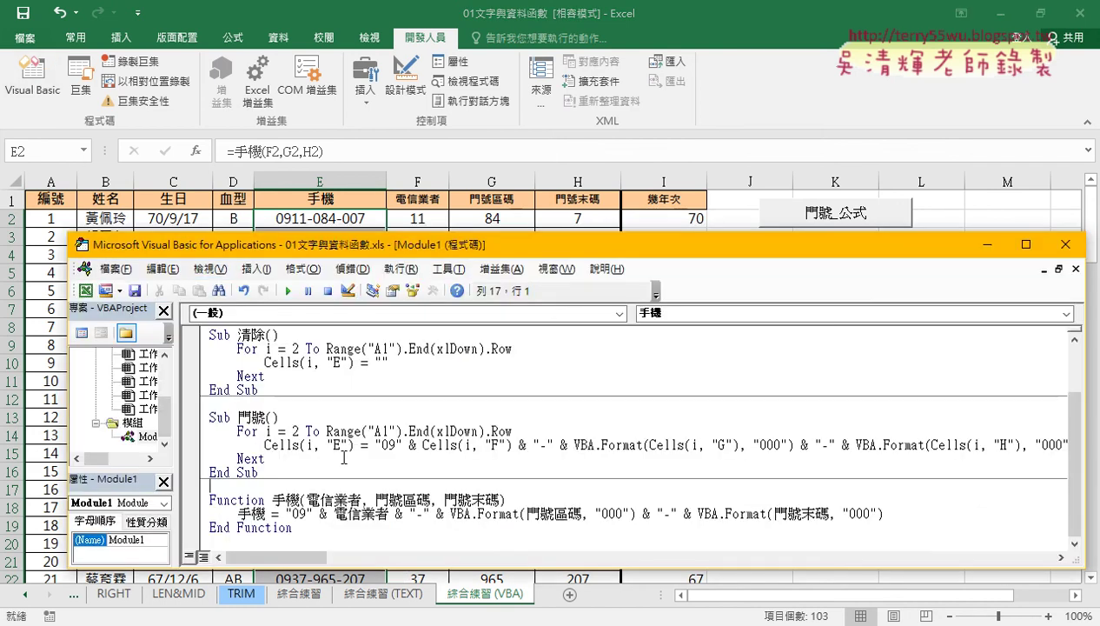
left_click_drag(340, 233, 340, 80)
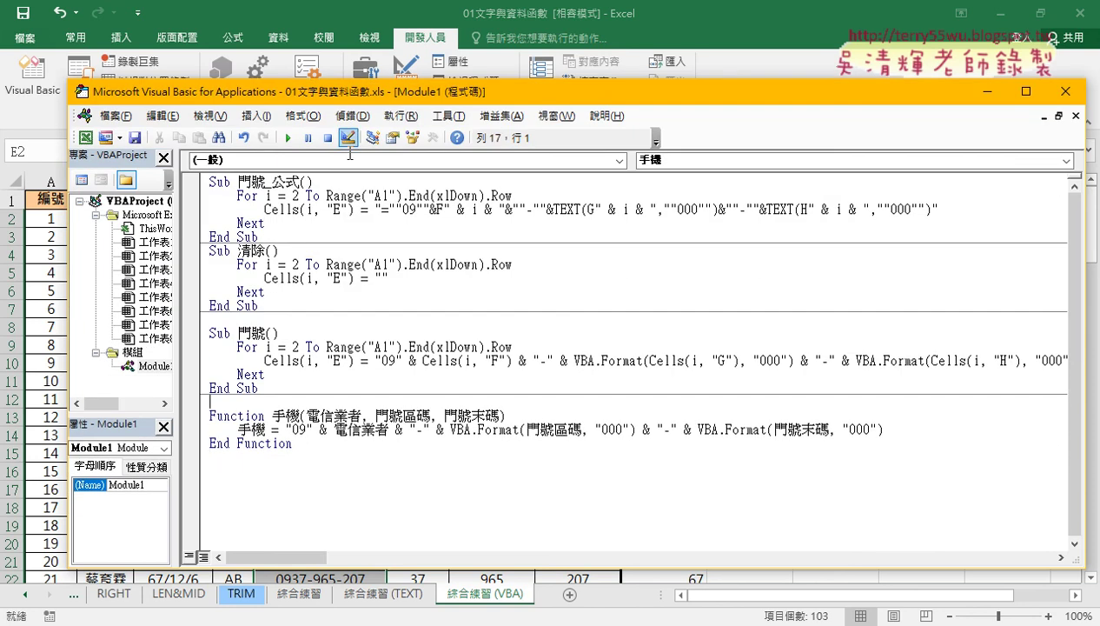
left_click(369, 510)
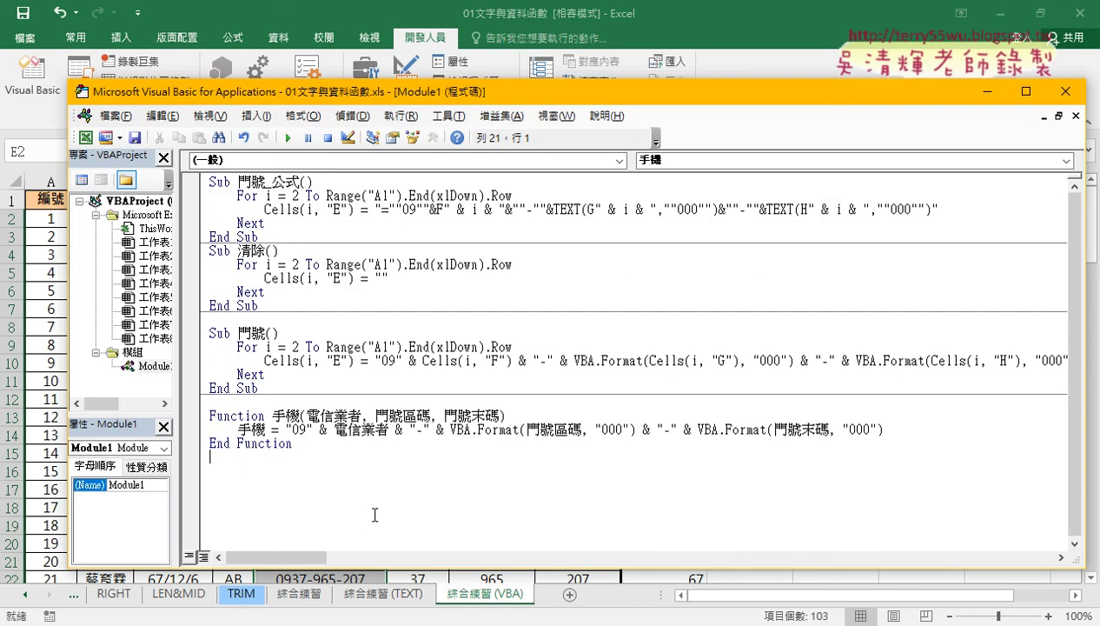
mouse_move(296, 443)
left_mouse_down()
mouse_move(205, 442)
mouse_move(203, 410)
left_mouse_up()
left_click(333, 455)
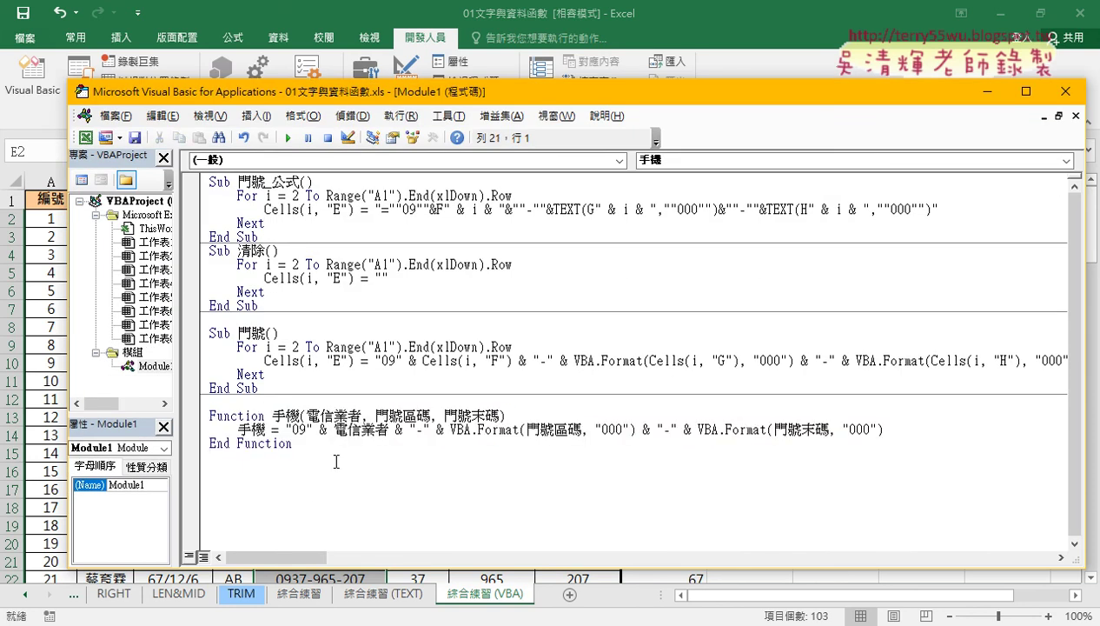